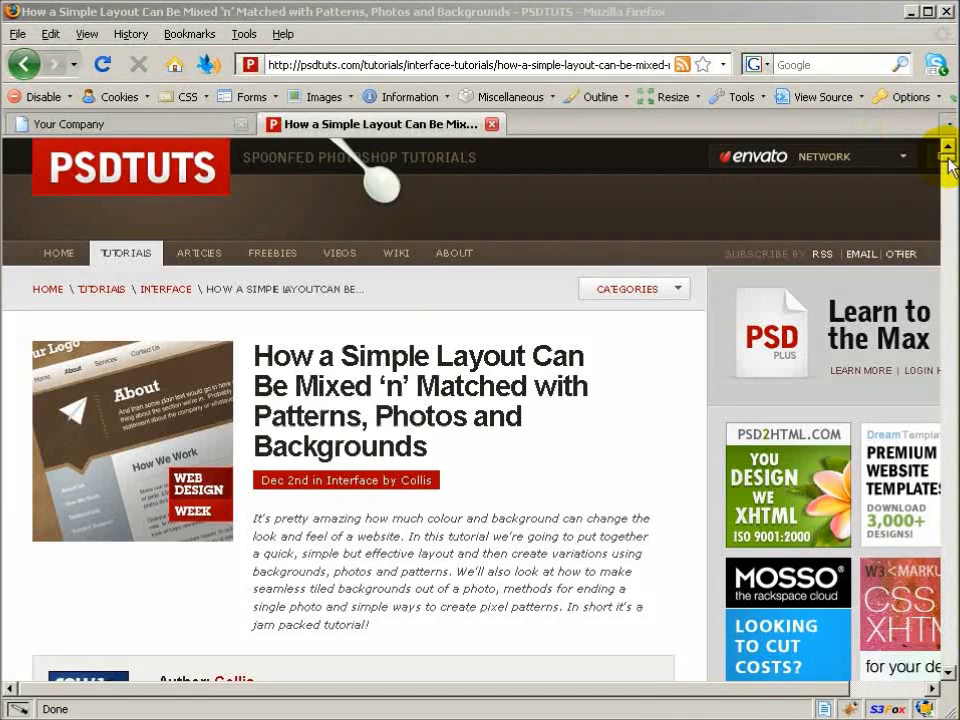
Step: Look through the PSDTUTS layout tutorial down to the dark patterned variation with the blue About banner
{"action": "scroll", "coordinate": [948, 165], "scroll_direction": "down", "scroll_amount": 5}
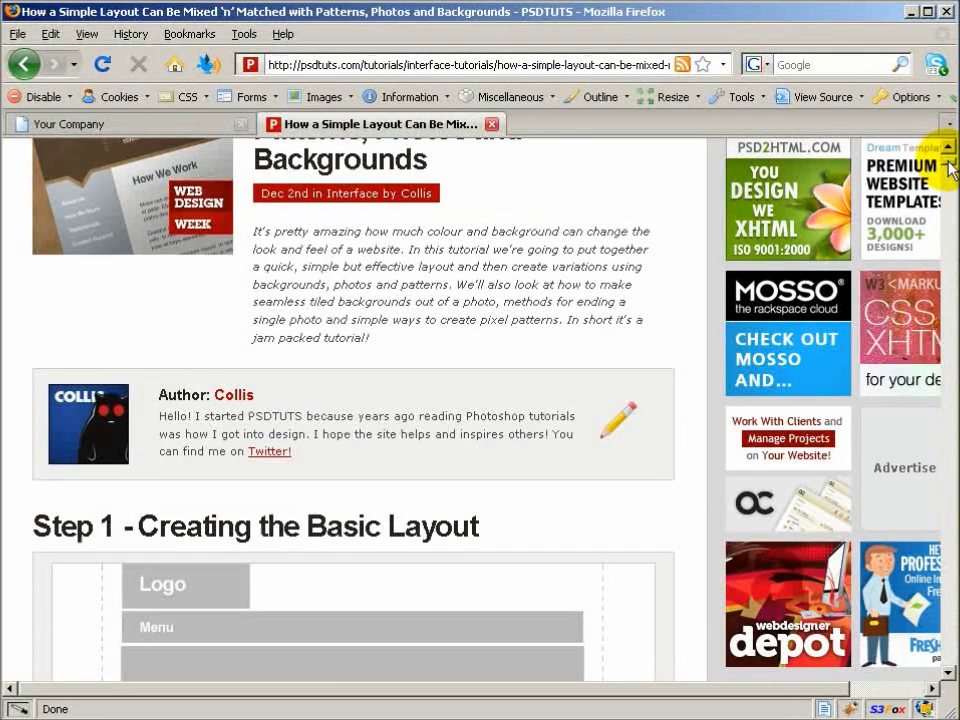
{"action": "scroll", "coordinate": [949, 170], "scroll_direction": "down", "scroll_amount": 10}
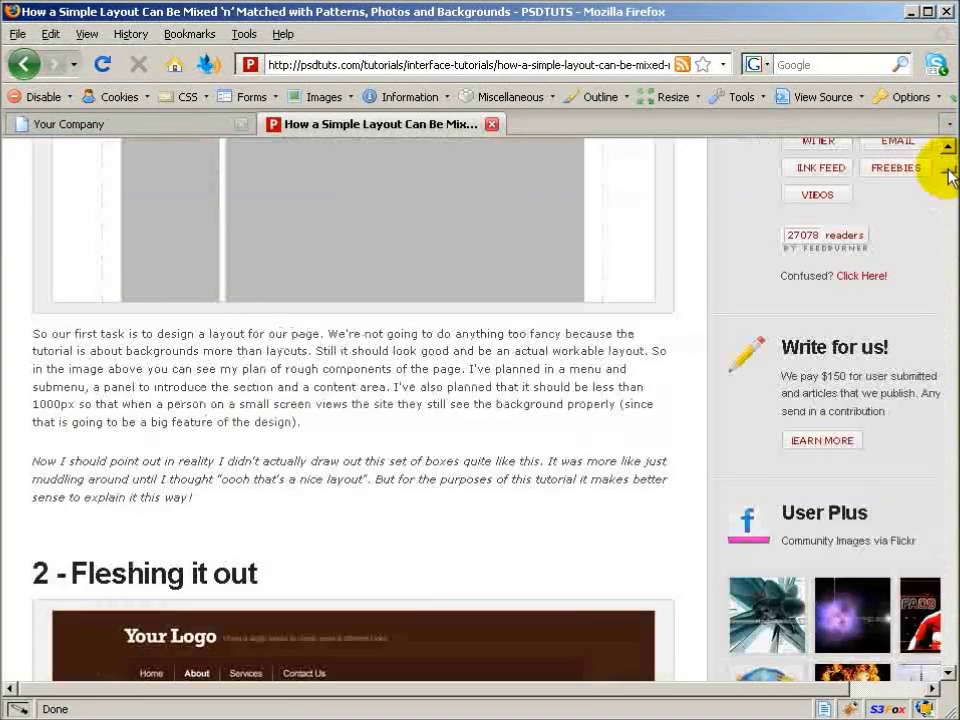
{"action": "scroll", "coordinate": [948, 175], "scroll_direction": "down", "scroll_amount": 2}
{"action": "scroll", "coordinate": [950, 185], "scroll_direction": "down", "scroll_amount": 7}
{"action": "scroll", "coordinate": [948, 185], "scroll_direction": "down", "scroll_amount": 15}
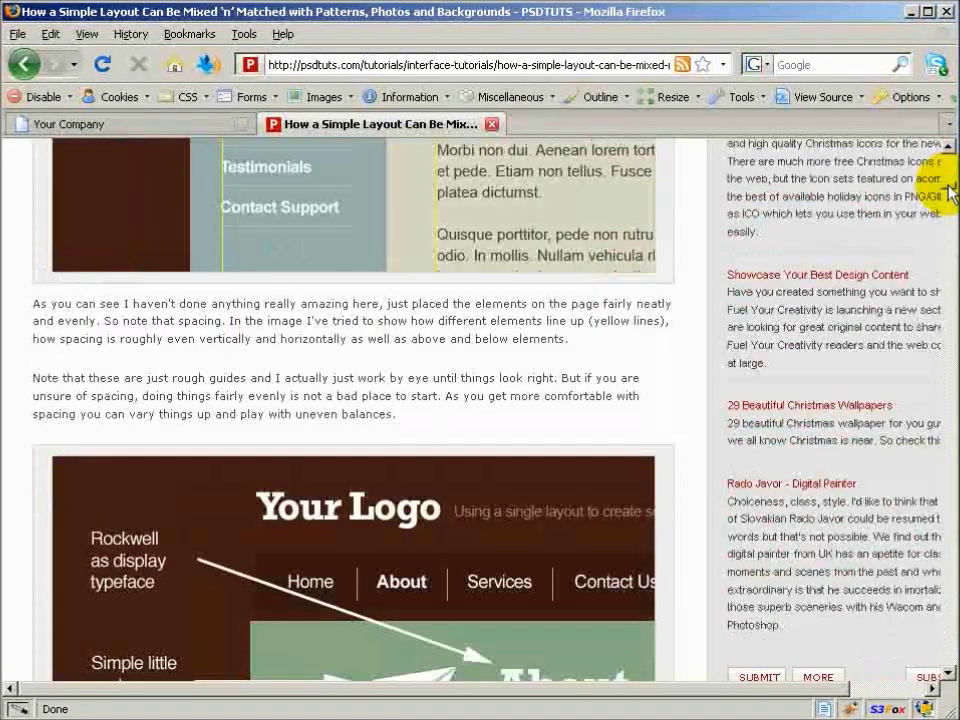
{"action": "left_click_drag", "start_coordinate": [950, 193], "coordinate": [945, 351]}
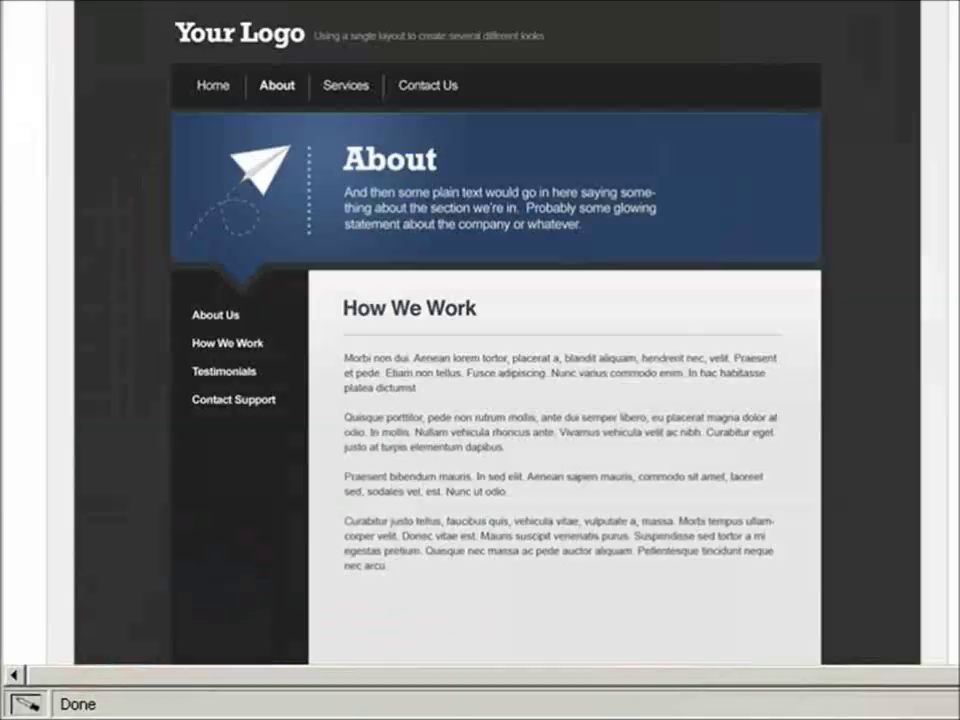
{"action": "left_click_drag", "start_coordinate": [957, 408], "coordinate": [957, 411]}
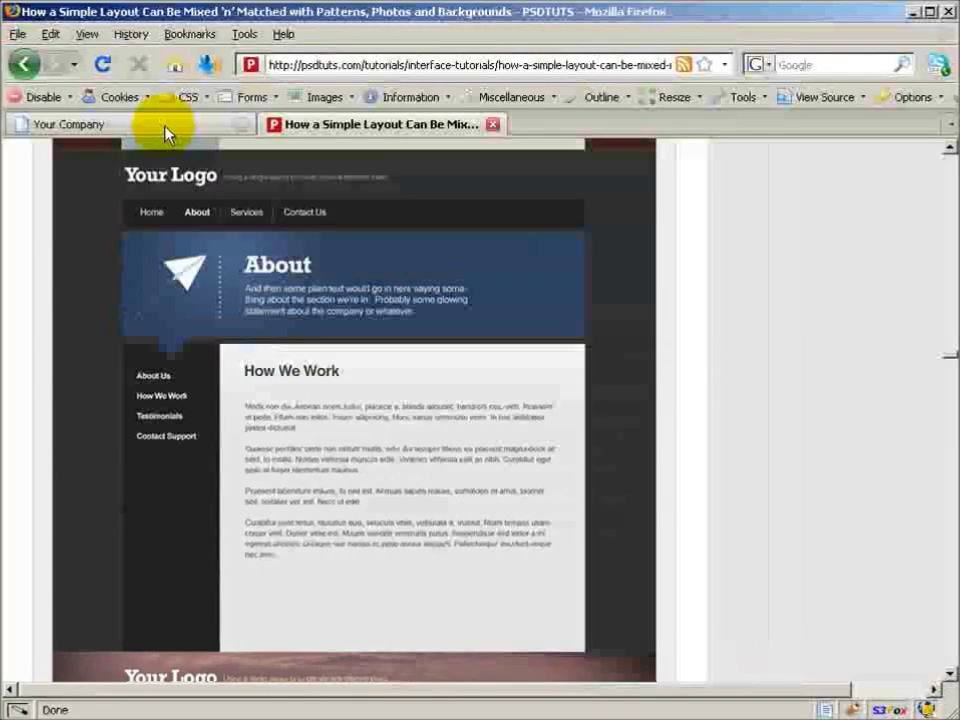
Step: Switch to the finished Your Company web page and review its navigation, About banner, sidebar and content area
{"action": "left_click", "coordinate": [186, 57]}
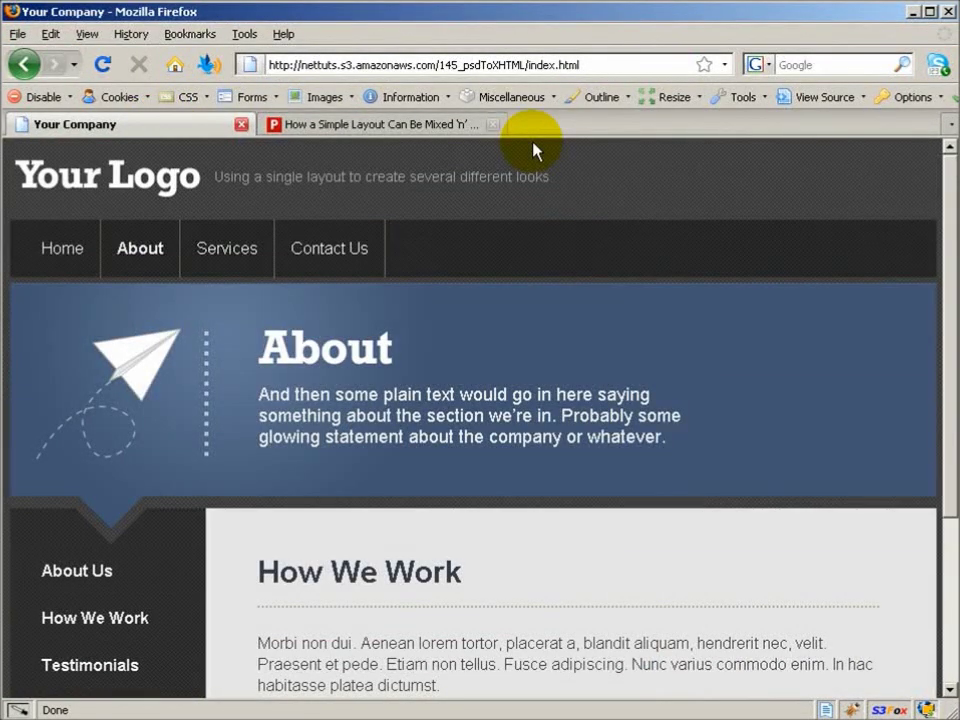
{"action": "key", "text": "ctrl+minus"}
{"action": "key", "text": "ctrl+minus"}
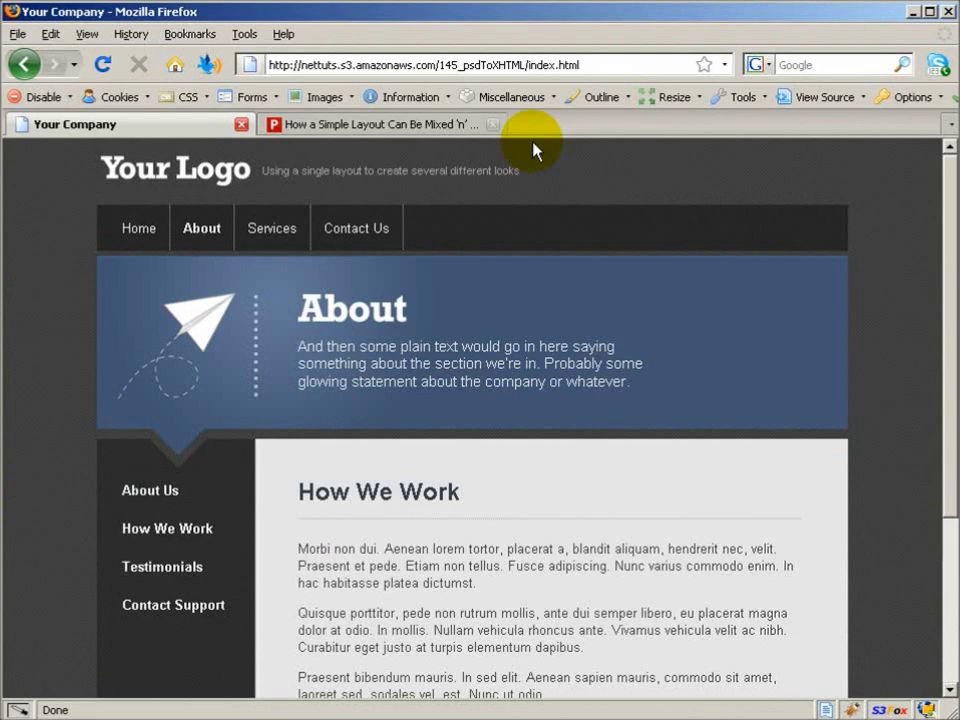
{"action": "key", "text": "ctrl+plus"}
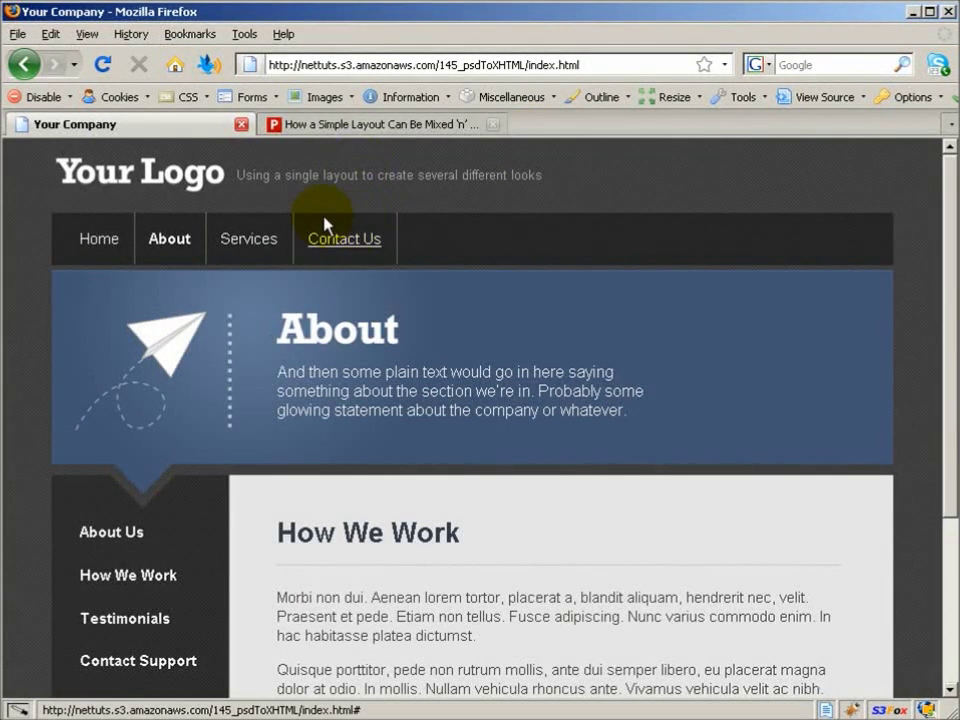
{"action": "scroll", "coordinate": [115, 480], "scroll_direction": "down", "scroll_amount": 1}
{"action": "scroll", "coordinate": [115, 480], "scroll_direction": "down", "scroll_amount": 3}
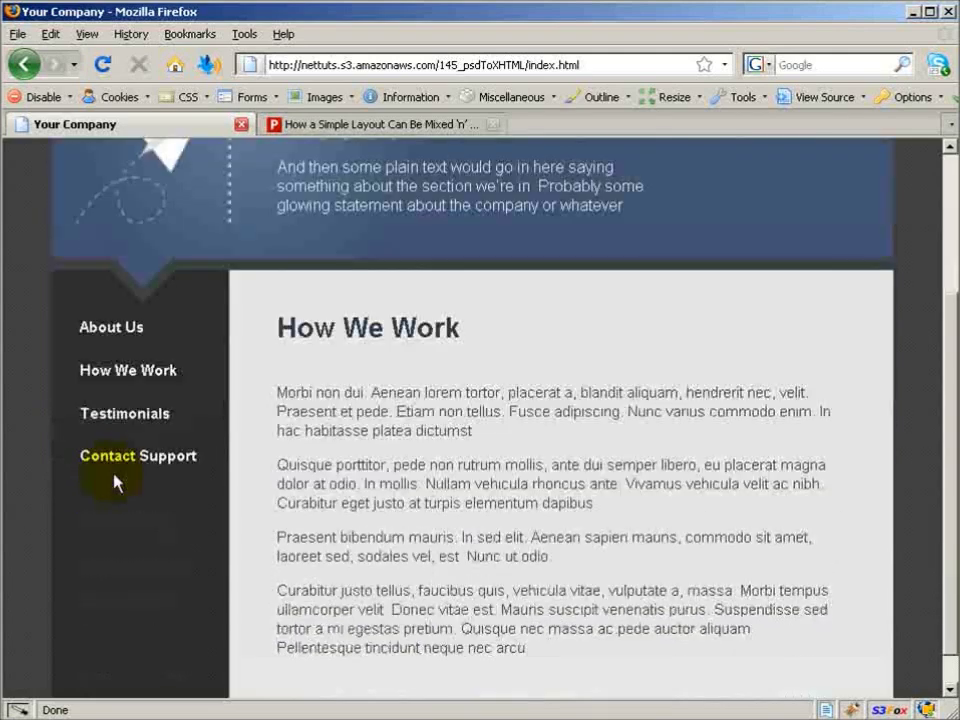
{"action": "scroll", "coordinate": [300, 313], "scroll_direction": "up", "scroll_amount": 2}
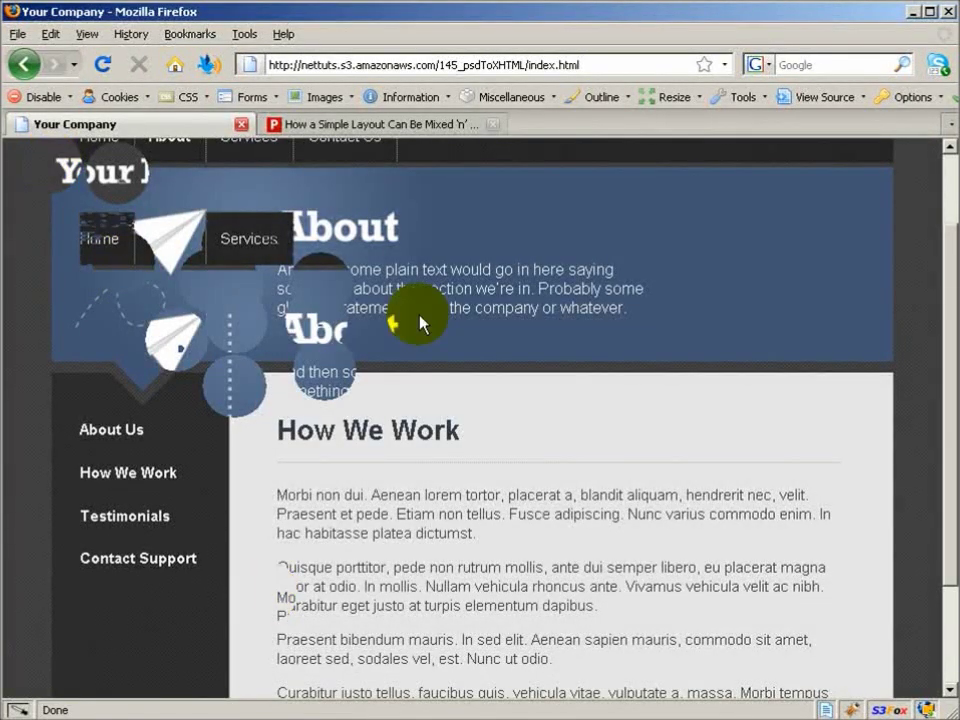
Step: Switch to Small_Pattern.psd in Photoshop and collapse the panels to icons to enlarge the canvas area
{"action": "key", "text": "alt+Tab"}
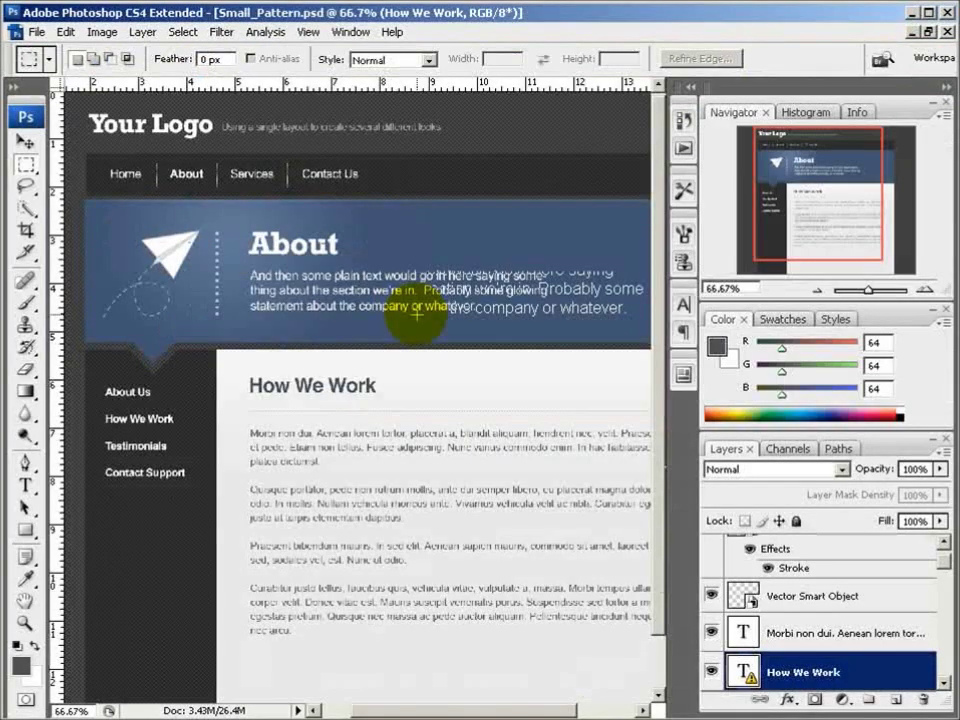
{"action": "key", "text": "ctrl+minus"}
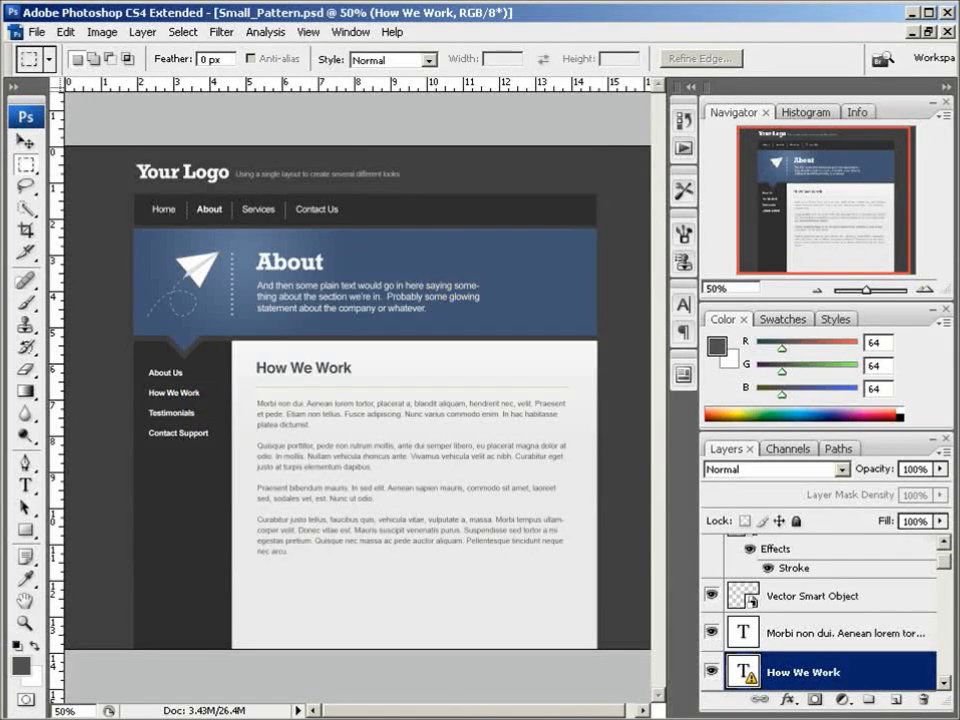
{"action": "left_click", "coordinate": [946, 88]}
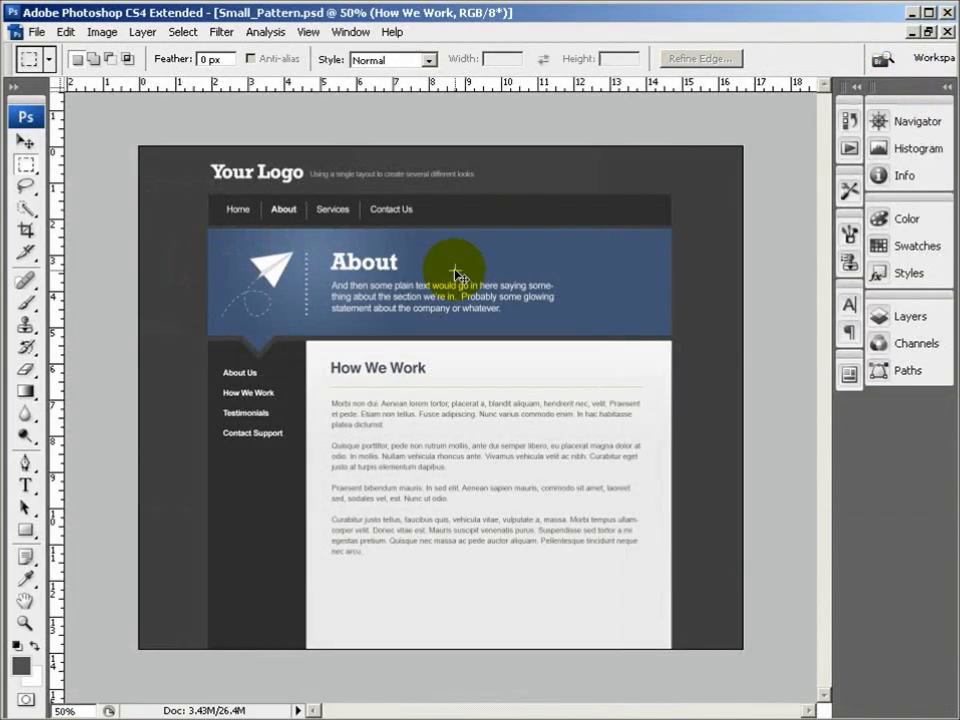
{"action": "scroll", "coordinate": [455, 275], "scroll_direction": "up", "scroll_amount": 2}
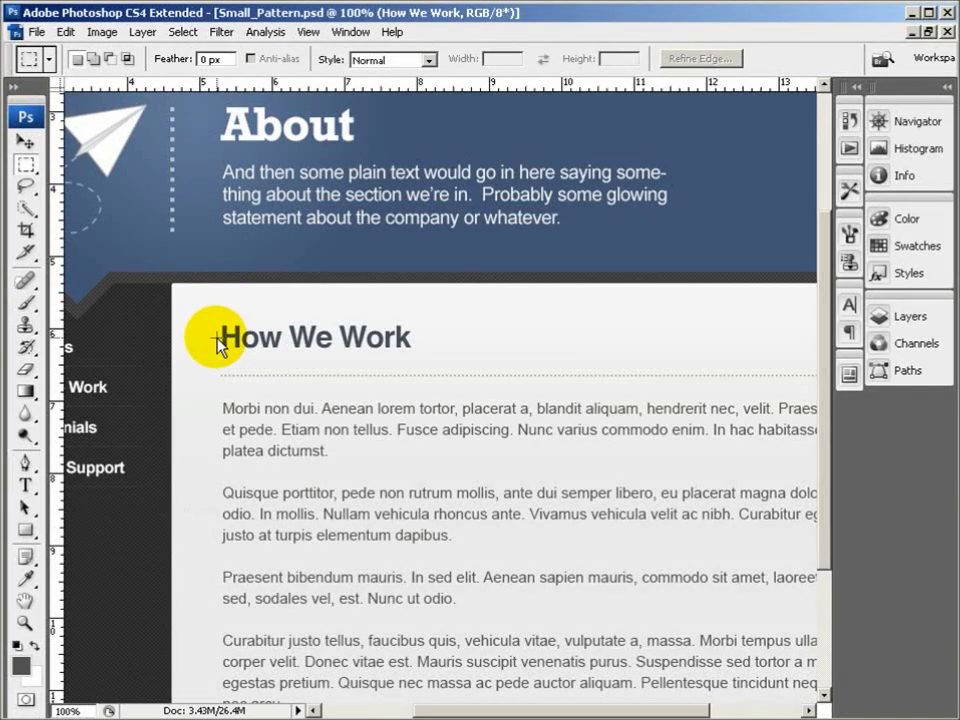
Step: Sample the content area's background at several heights and the dark strip above it, leaving the foreground colour as it was
{"action": "left_click", "coordinate": [21, 666]}
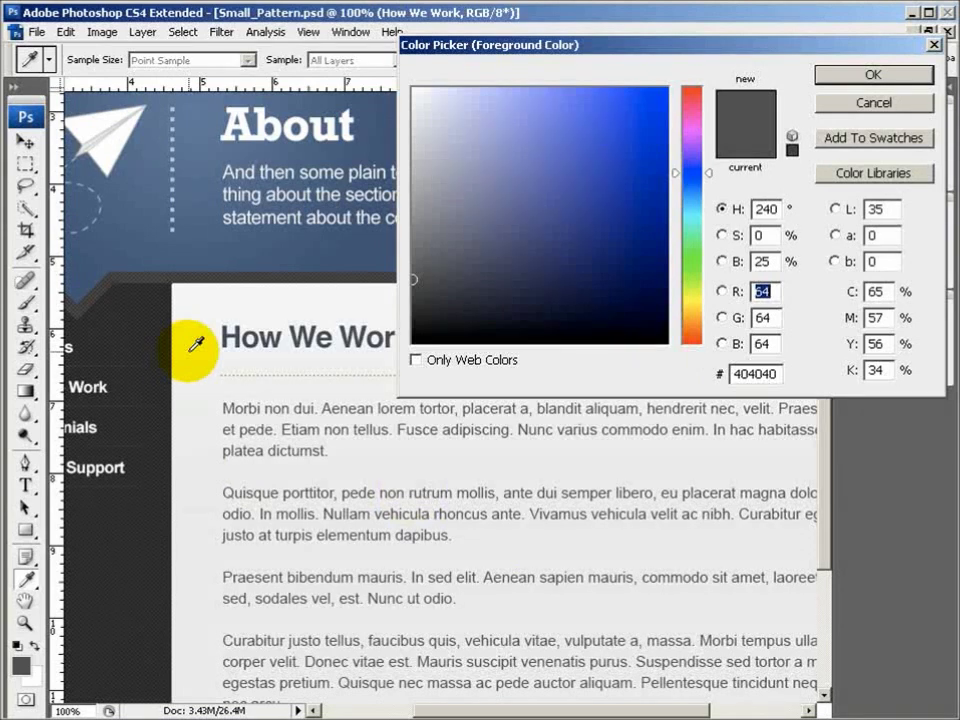
{"action": "left_click", "coordinate": [193, 289]}
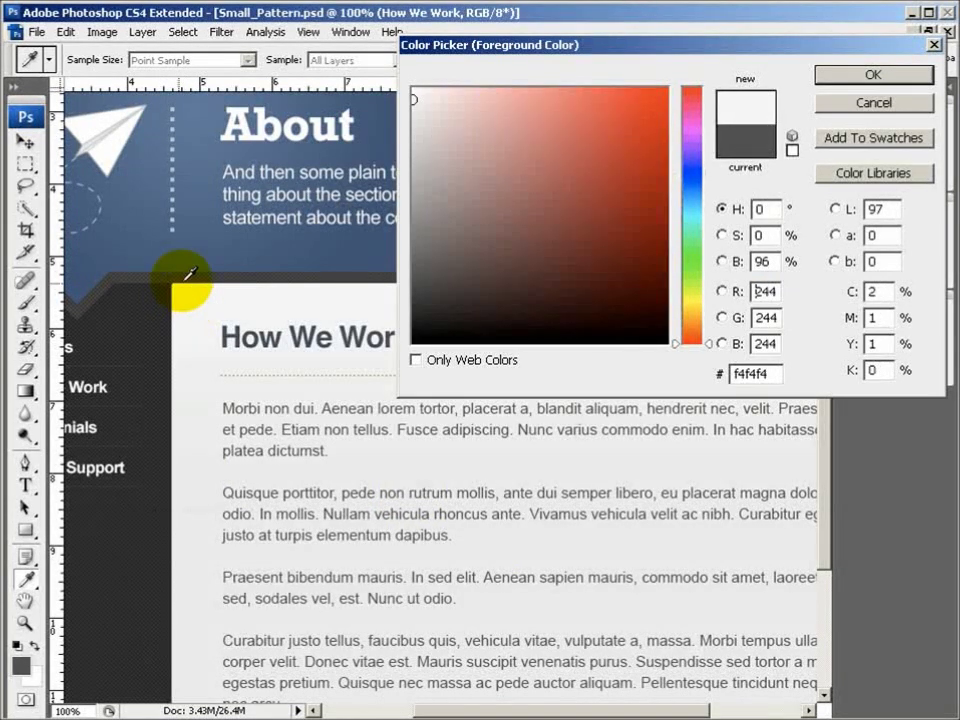
{"action": "left_click", "coordinate": [188, 276]}
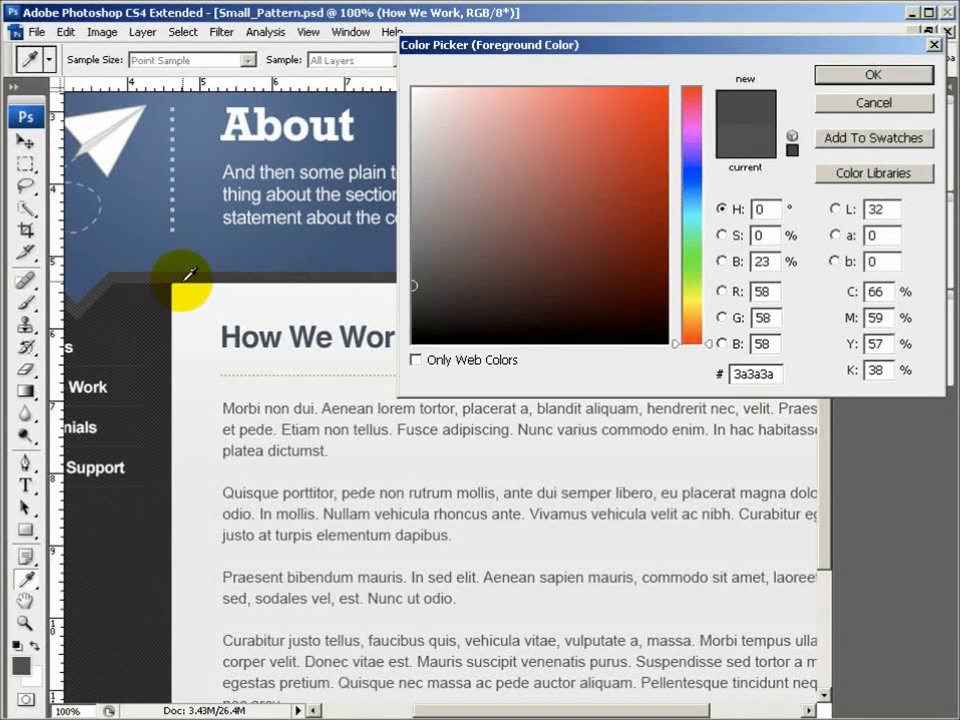
{"action": "left_click", "coordinate": [189, 343]}
{"action": "left_click", "coordinate": [191, 374]}
{"action": "left_click", "coordinate": [189, 398]}
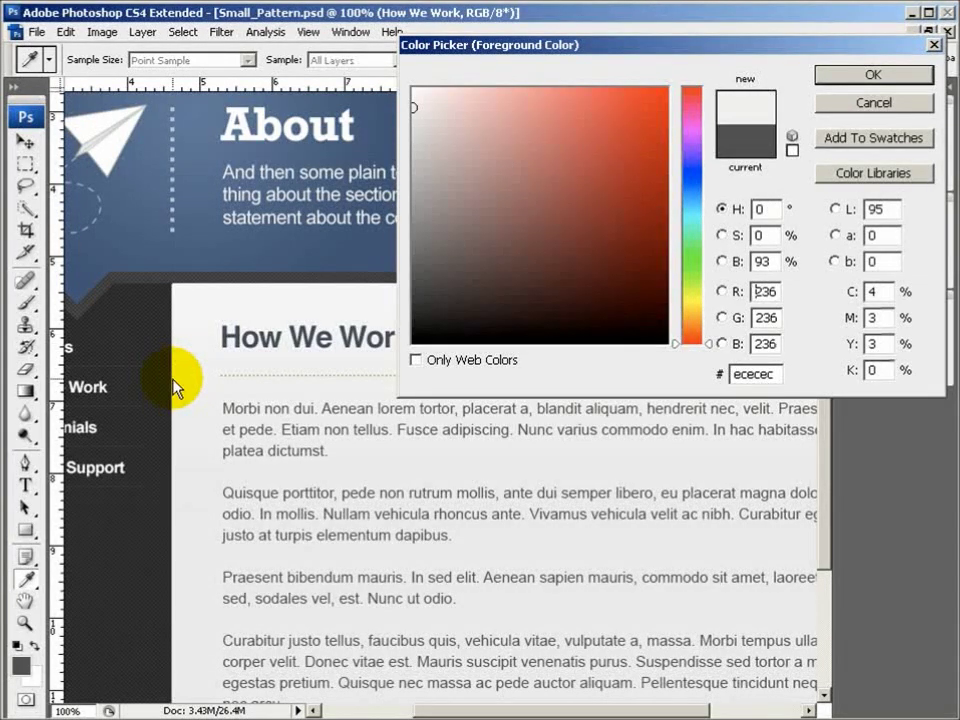
{"action": "left_click", "coordinate": [862, 104]}
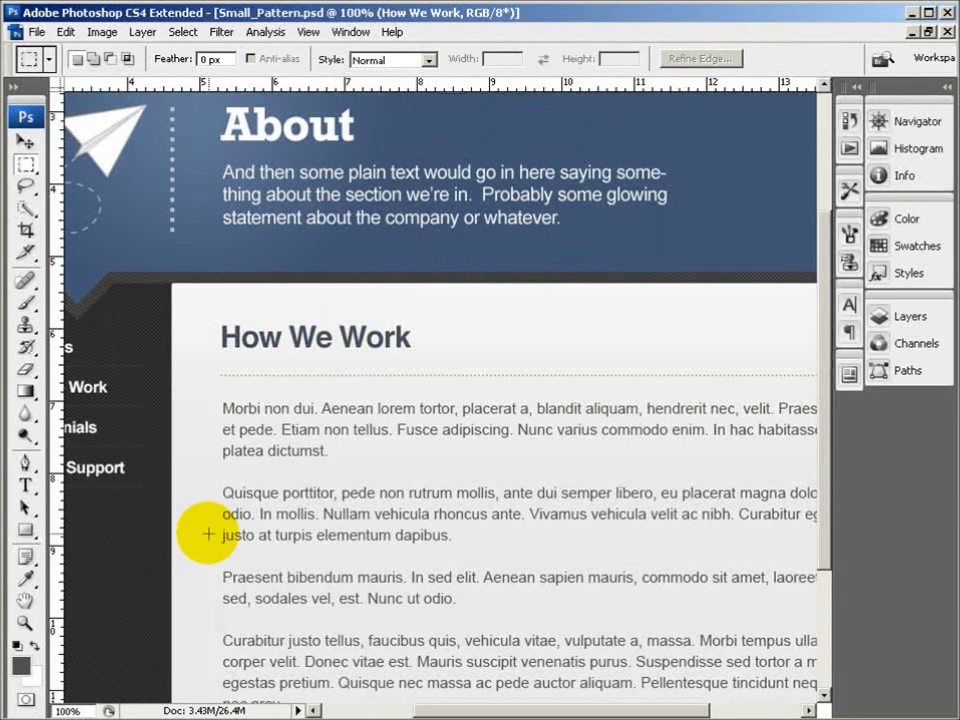
Step: Check the font of the banner's "About" heading with the Type tool, declining the font substitution
{"action": "left_click_drag", "start_coordinate": [215, 232], "coordinate": [214, 381]}
{"action": "key", "text": "t"}
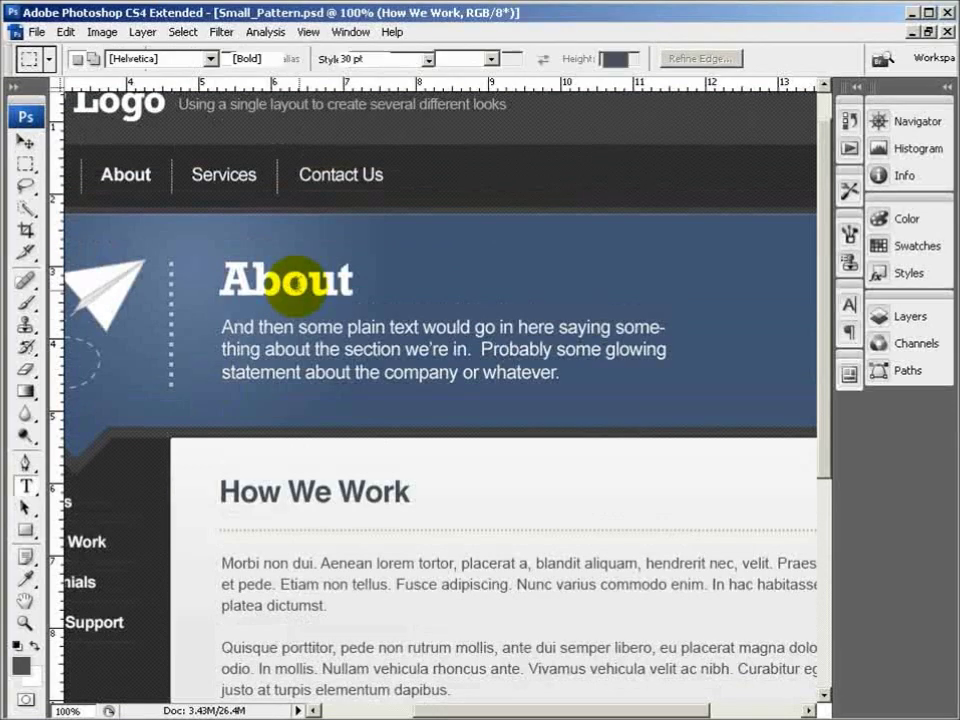
{"action": "left_click", "coordinate": [340, 287]}
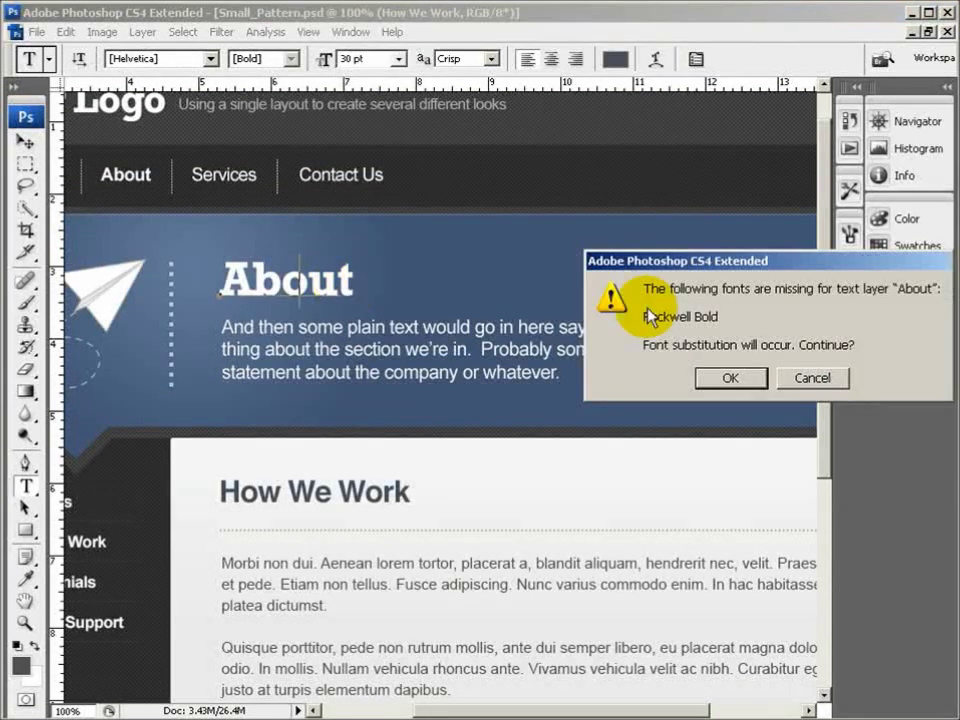
{"action": "left_click", "coordinate": [818, 378]}
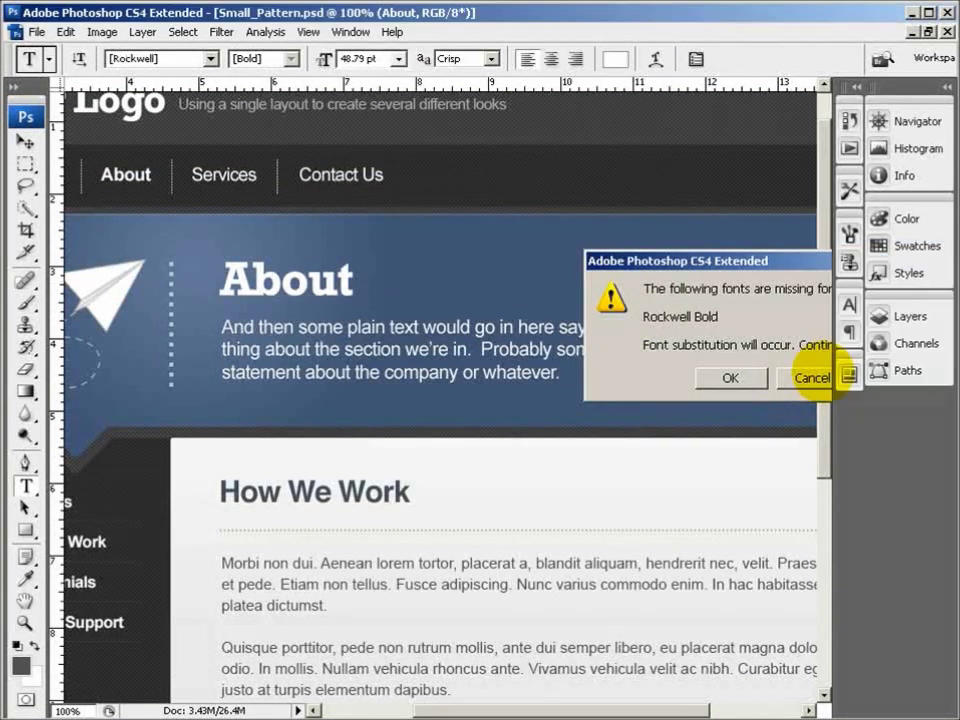
Step: Examine the layout's header, the blue About banner with its paper plane and dotted divider, and the sidebar
{"action": "left_click_drag", "start_coordinate": [238, 290], "coordinate": [357, 535]}
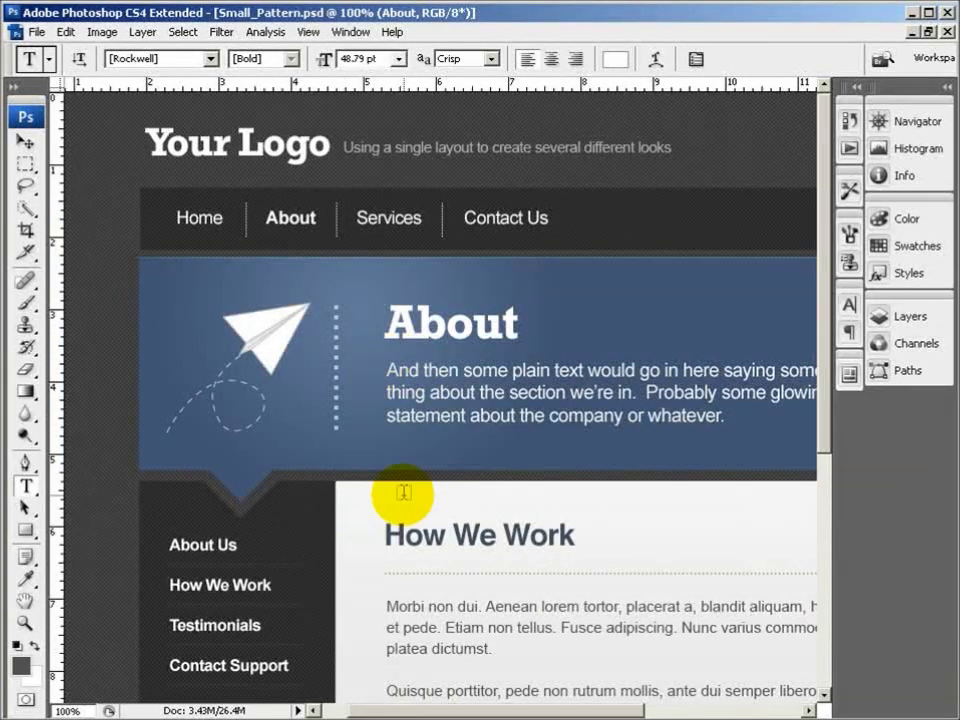
{"action": "left_click_drag", "start_coordinate": [511, 448], "coordinate": [480, 435]}
{"action": "key", "text": "ctrl+minus"}
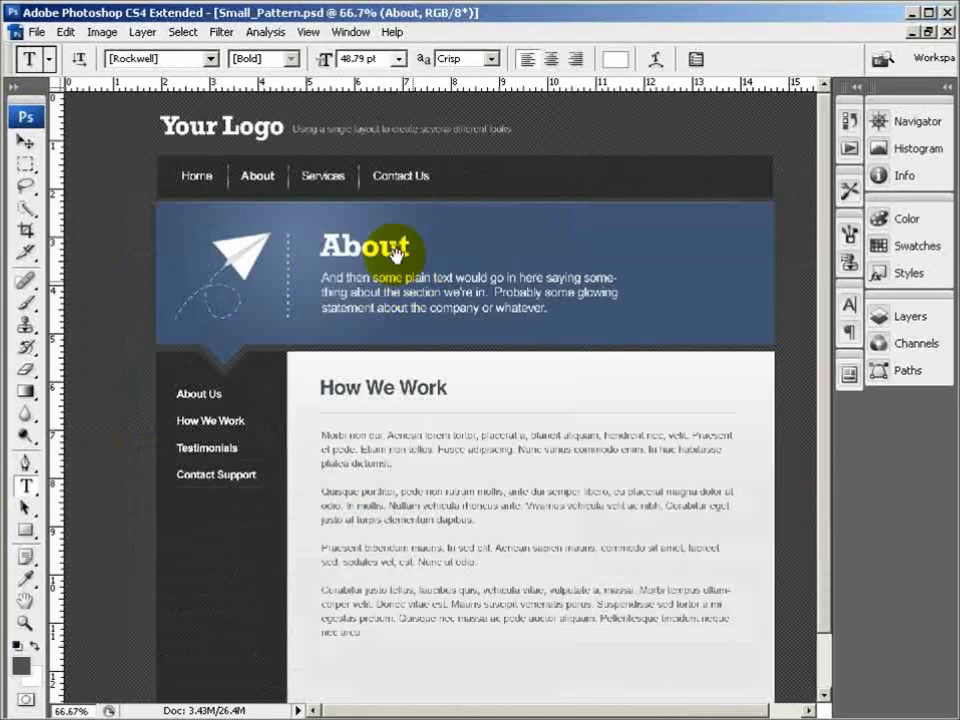
{"action": "left_click_drag", "start_coordinate": [412, 281], "coordinate": [389, 286]}
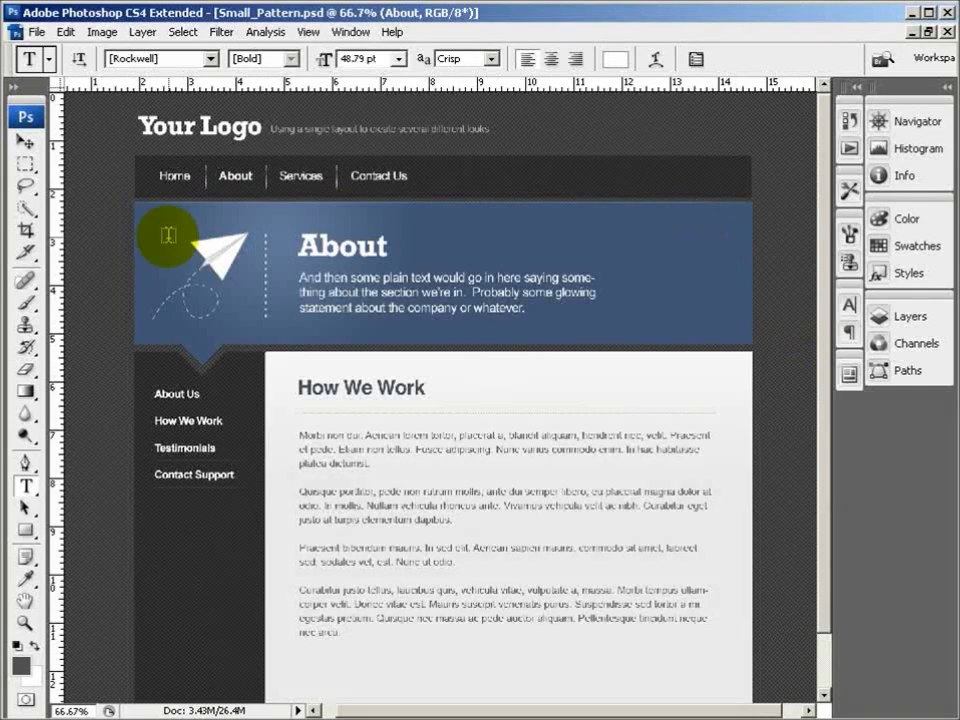
{"action": "key", "text": "ctrl+plus"}
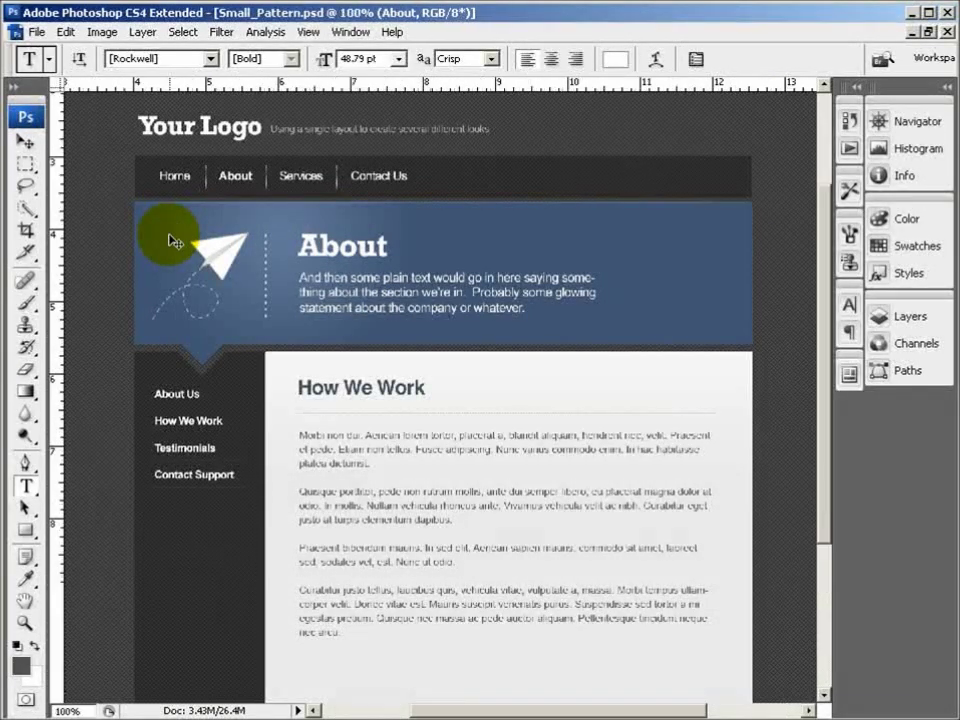
{"action": "left_click_drag", "start_coordinate": [233, 327], "coordinate": [298, 436]}
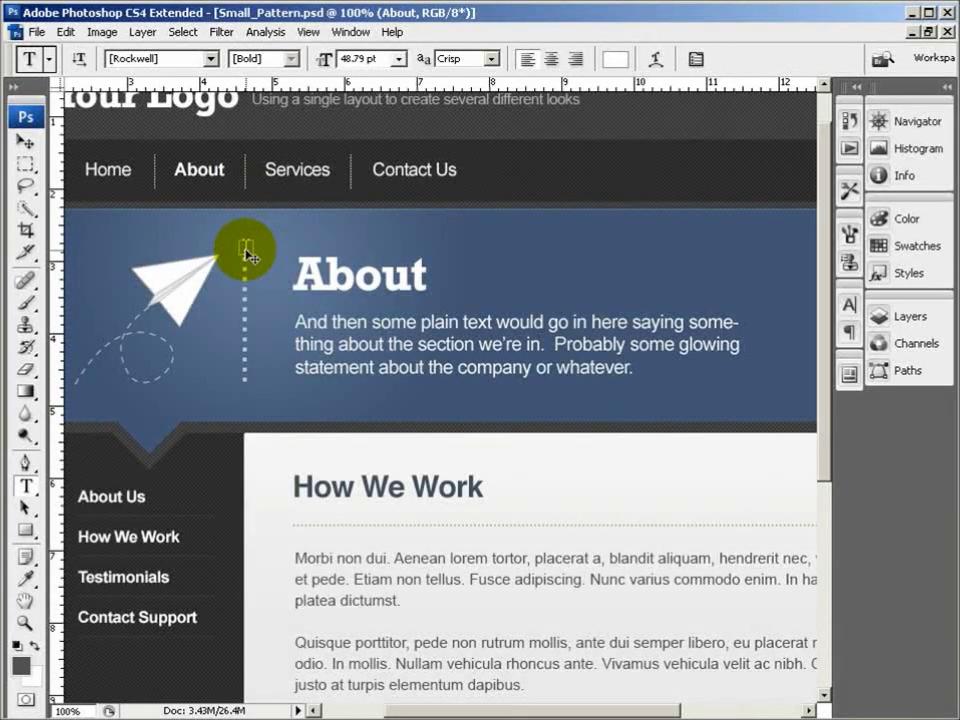
{"action": "key", "text": "ctrl+minus"}
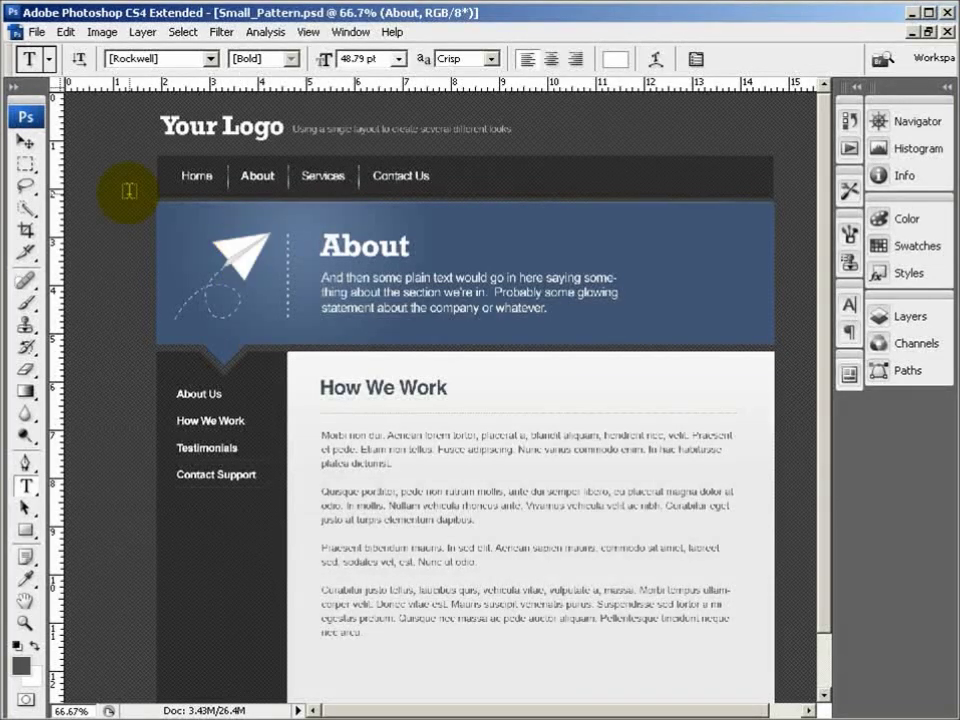
Step: Crop the document to the full width of the blue About banner, extending down to include its arrow tip
{"action": "key", "text": "c"}
{"action": "left_click_drag", "start_coordinate": [156, 204], "coordinate": [778, 357]}
{"action": "left_click_drag", "start_coordinate": [778, 362], "coordinate": [773, 356]}
{"action": "left_click_drag", "start_coordinate": [236, 358], "coordinate": [235, 368]}
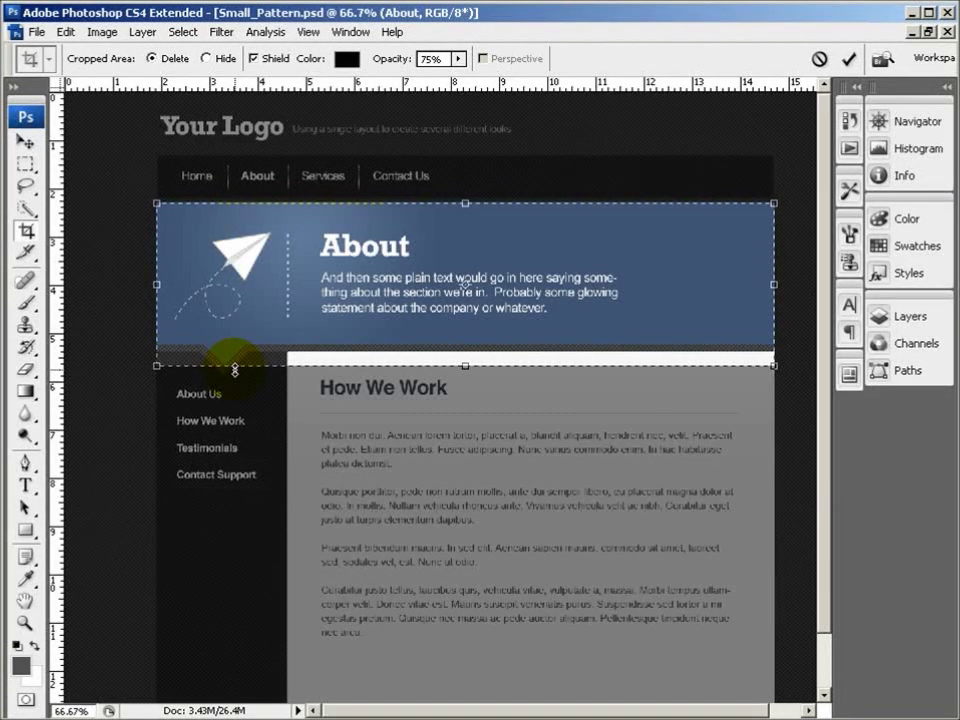
{"action": "double_click", "coordinate": [222, 277]}
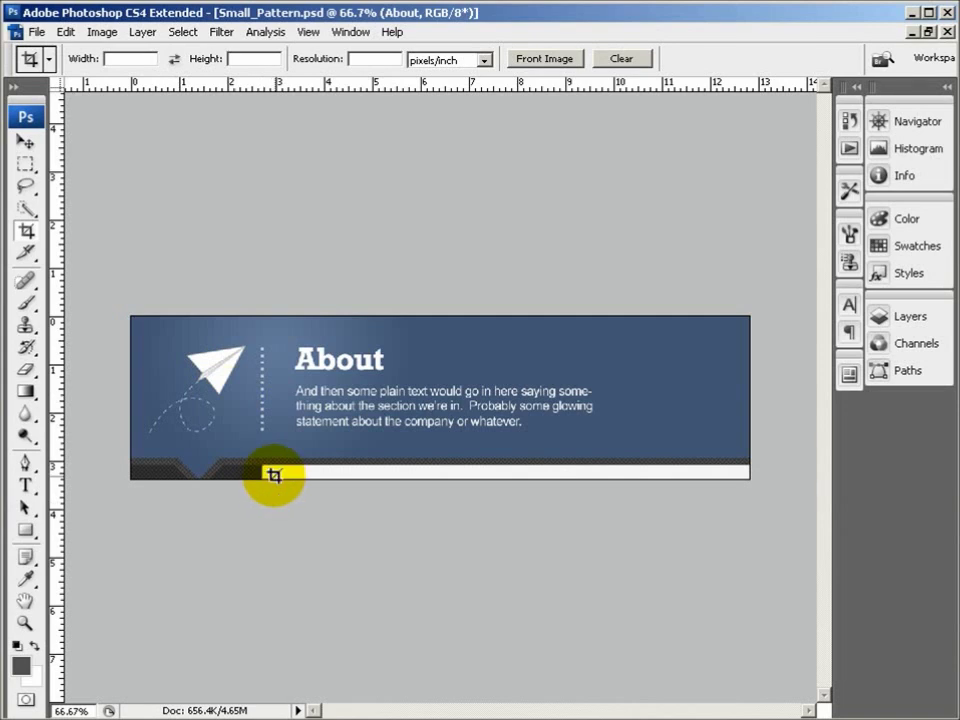
Step: Undo the banner crop and leave the Layers panel collapsed
{"action": "left_click", "coordinate": [894, 331]}
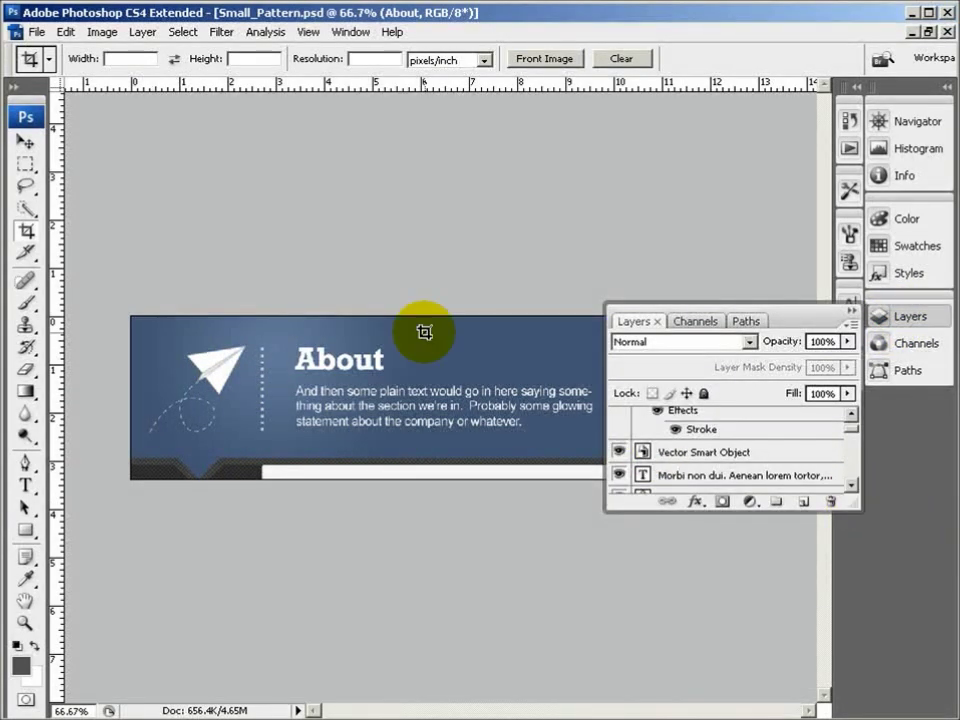
{"action": "key", "text": "ctrl+z"}
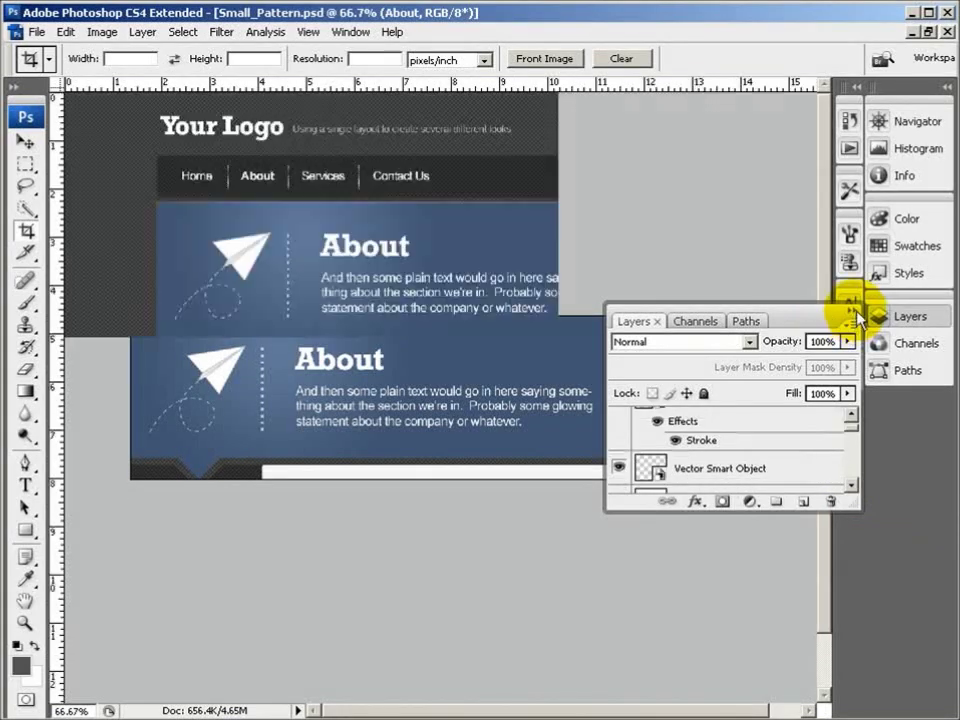
{"action": "left_click", "coordinate": [857, 318]}
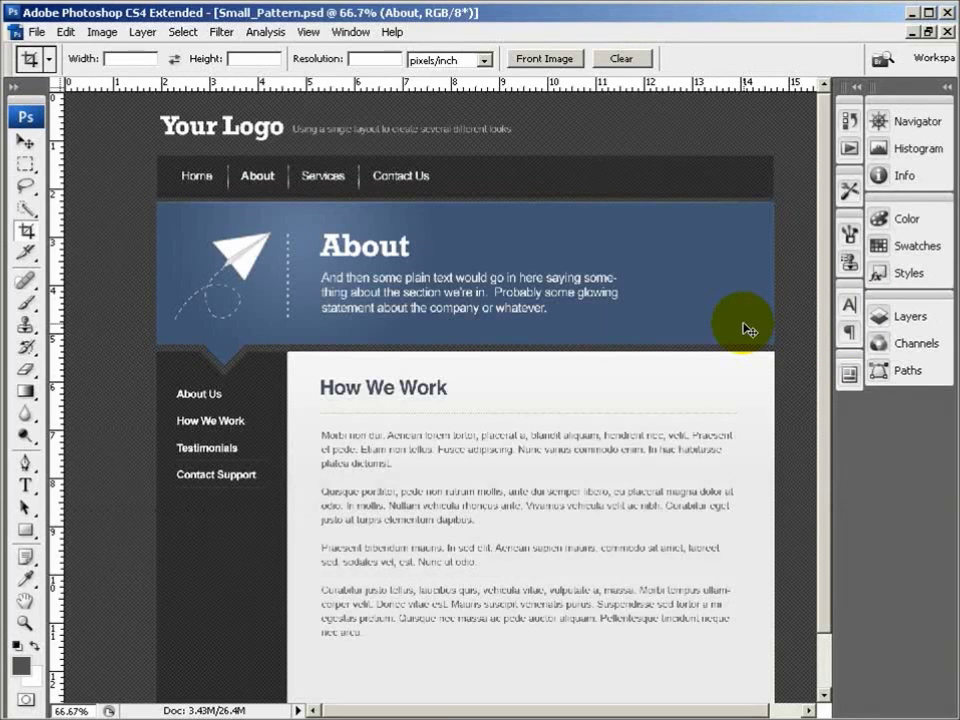
Step: Marquee-select the top strip of the sidebar across its full width, enclosing the banner's arrow tip, and deselect it
{"action": "key", "text": "ctrl+plus"}
{"action": "key", "text": "ctrl+plus"}
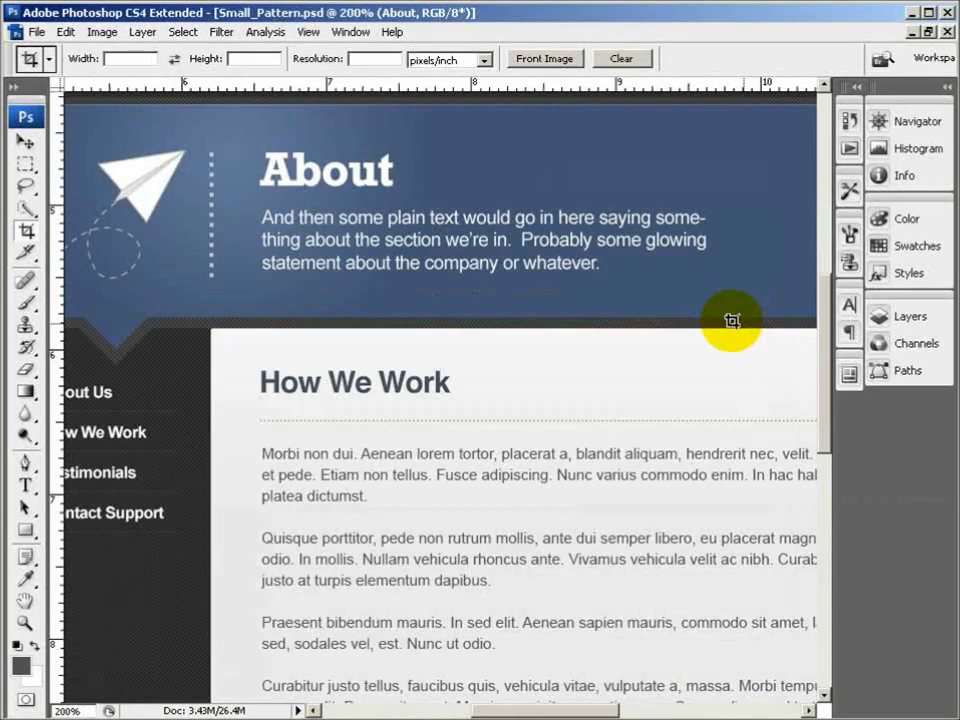
{"action": "left_click_drag", "start_coordinate": [236, 381], "coordinate": [666, 439]}
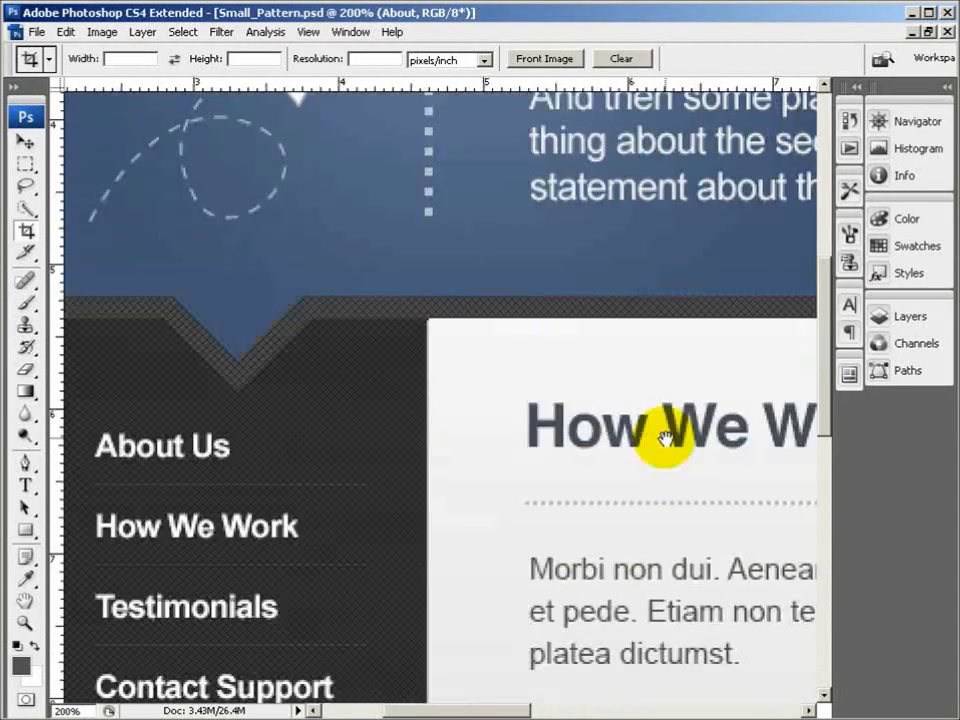
{"action": "left_click_drag", "start_coordinate": [463, 400], "coordinate": [463, 386]}
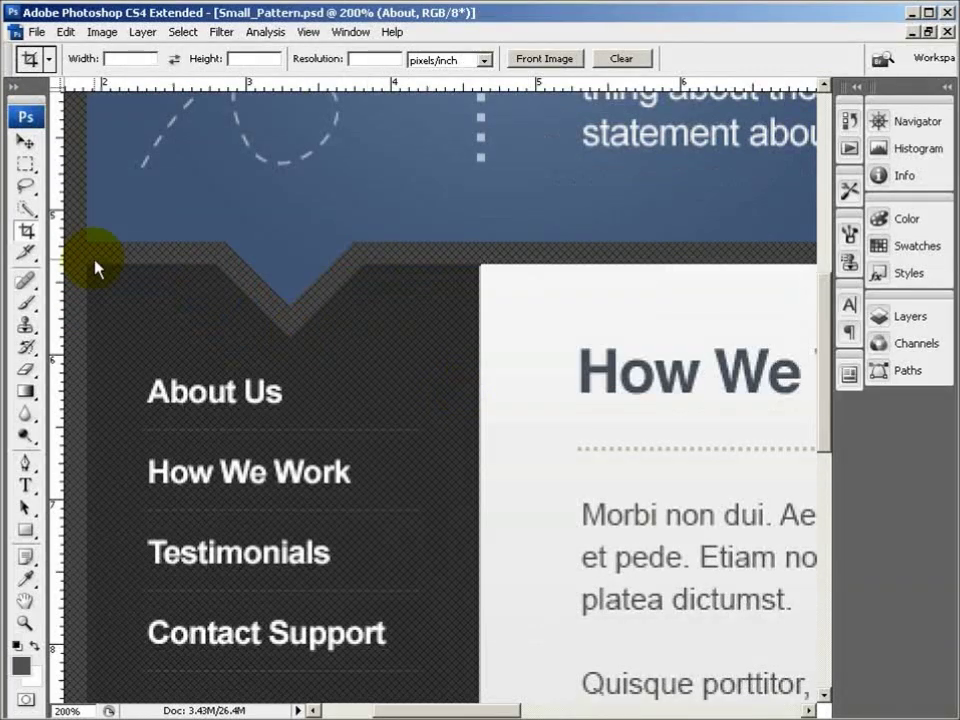
{"action": "left_click", "coordinate": [26, 163]}
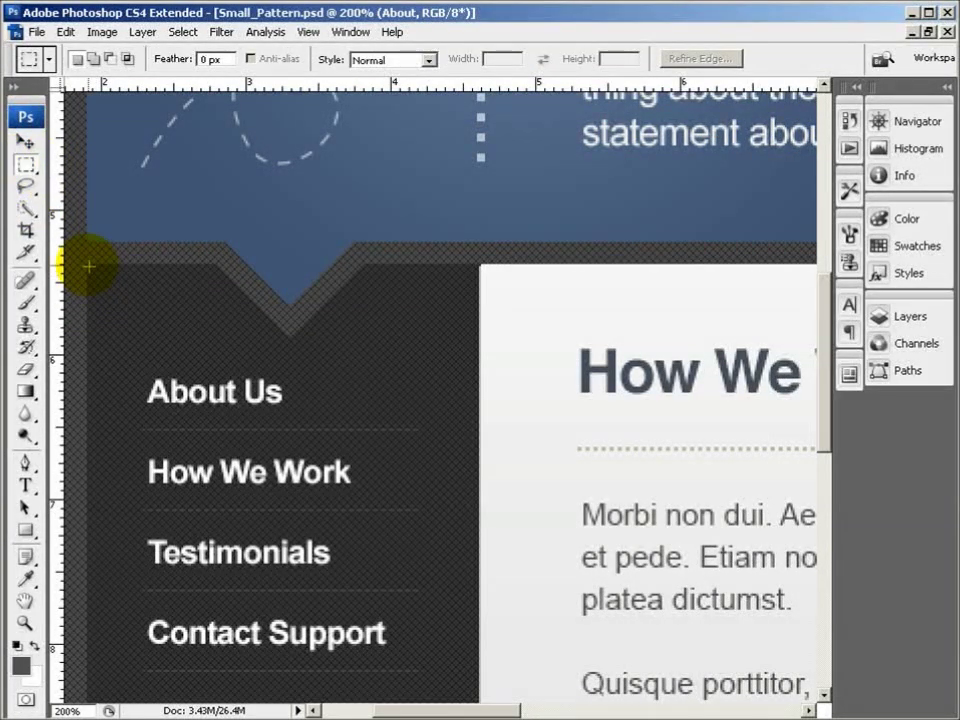
{"action": "left_click_drag", "start_coordinate": [88, 265], "coordinate": [477, 351]}
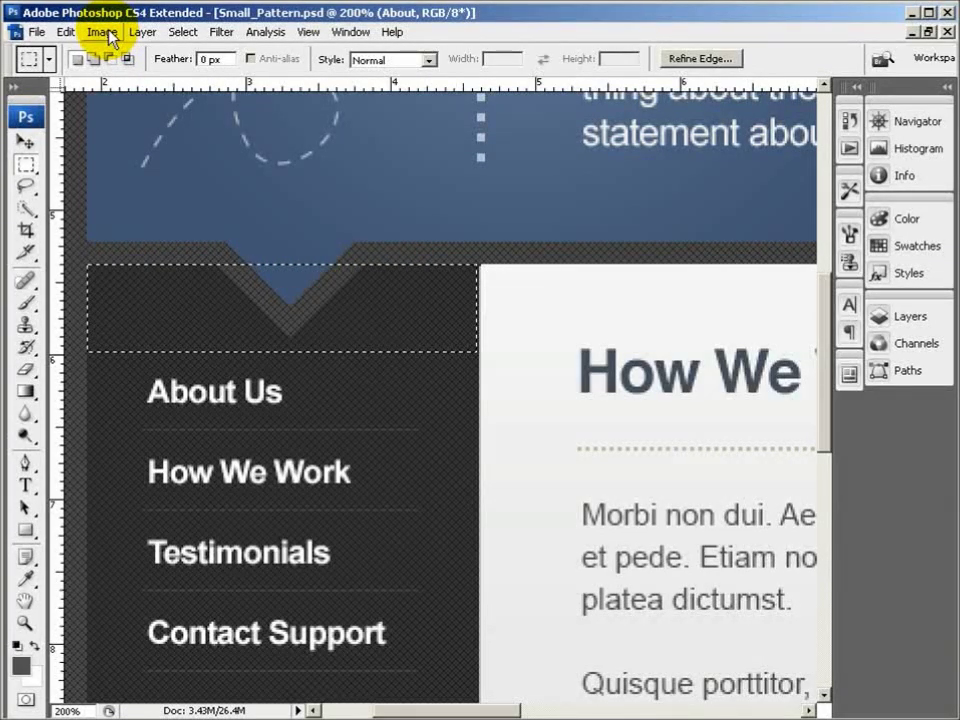
{"action": "key", "text": "ctrl+d"}
Step: Frame the banner's "About" heading with the Crop tool, and cancel the crop
{"action": "key", "text": "ctrl+minus"}
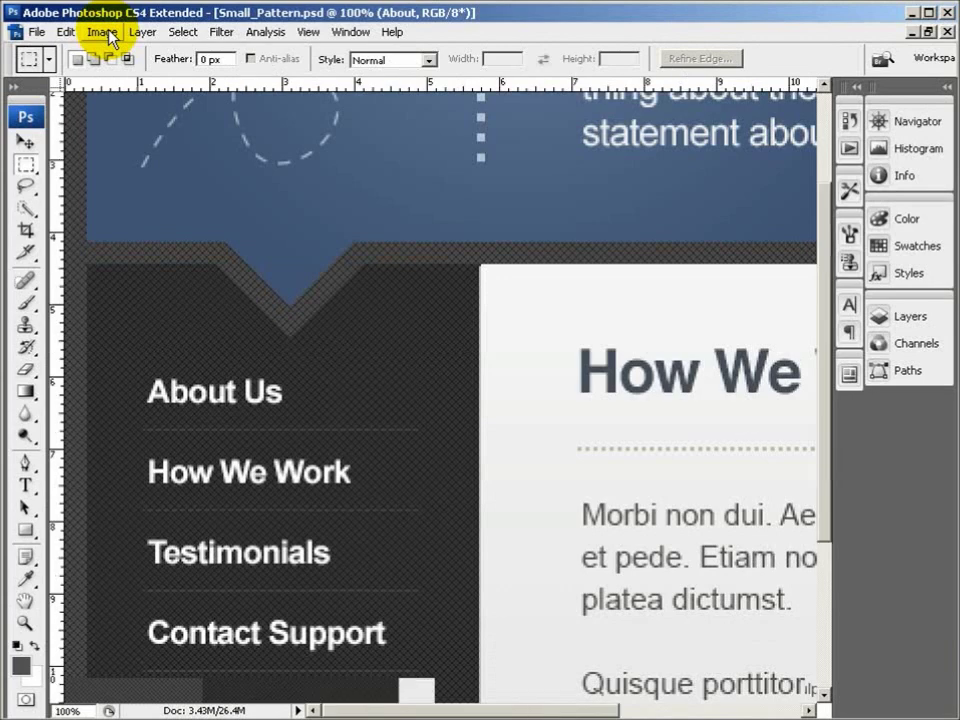
{"action": "left_click_drag", "start_coordinate": [394, 306], "coordinate": [371, 336]}
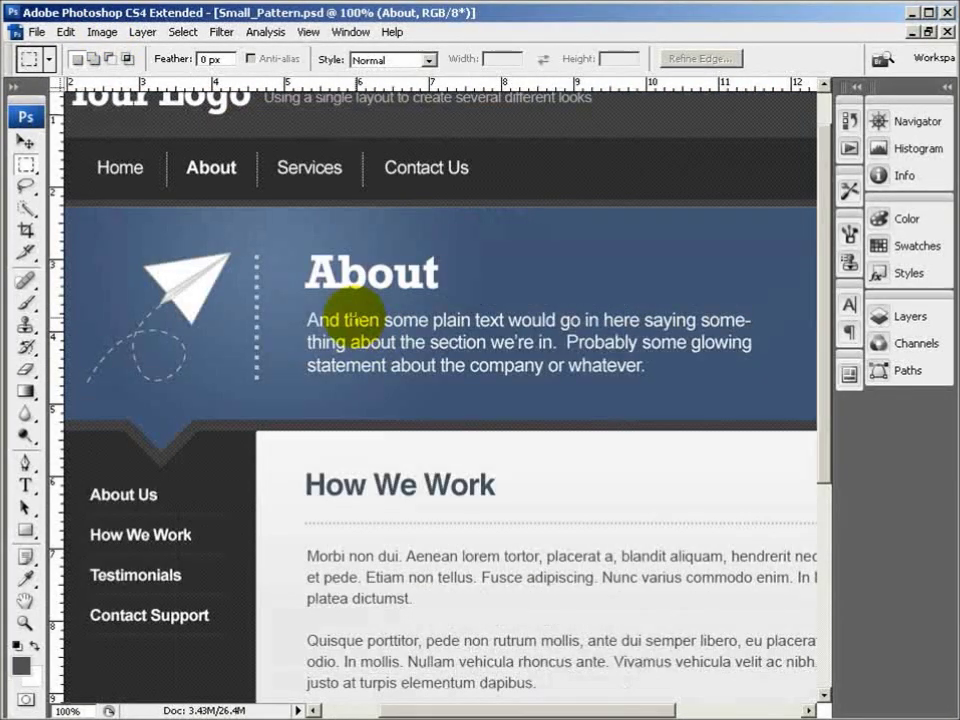
{"action": "key", "text": "ctrl+plus"}
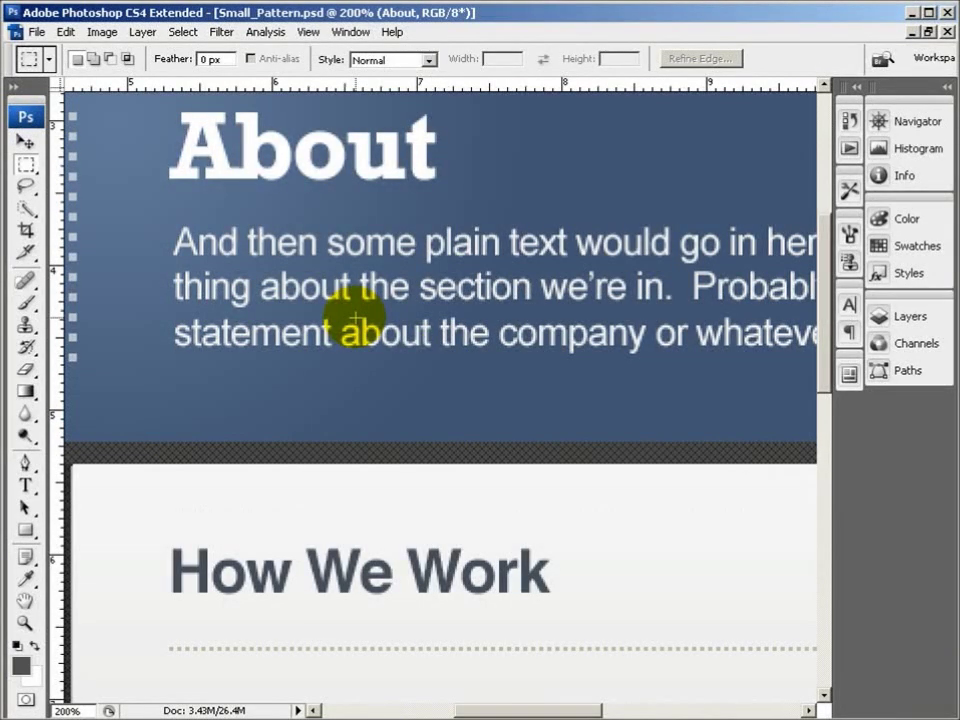
{"action": "left_click_drag", "start_coordinate": [274, 154], "coordinate": [285, 257]}
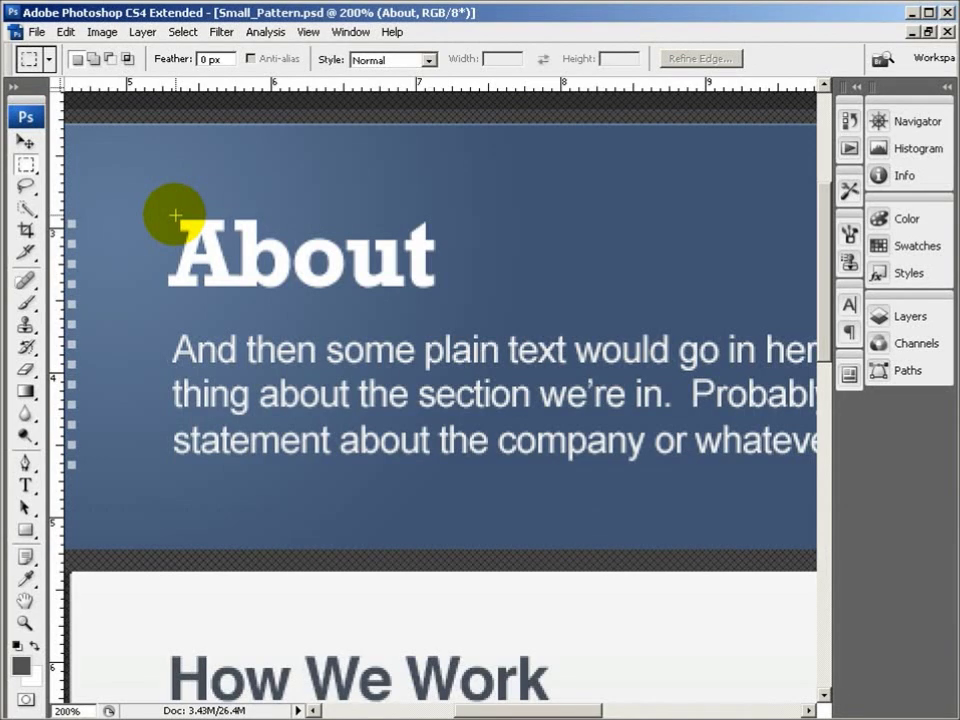
{"action": "key", "text": "c"}
{"action": "mouse_move", "coordinate": [175, 215]}
{"action": "left_mouse_down"}
{"action": "mouse_move", "coordinate": [193, 246]}
{"action": "mouse_move", "coordinate": [298, 285]}
{"action": "mouse_move", "coordinate": [476, 300]}
{"action": "mouse_move", "coordinate": [436, 295]}
{"action": "left_mouse_up"}
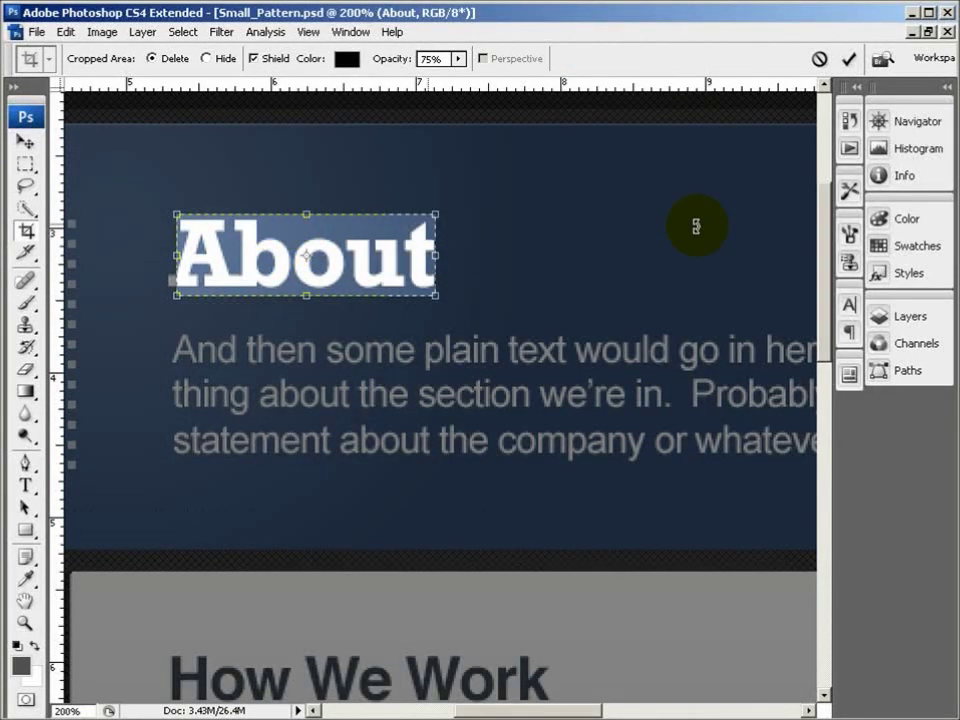
{"action": "left_click", "coordinate": [912, 320]}
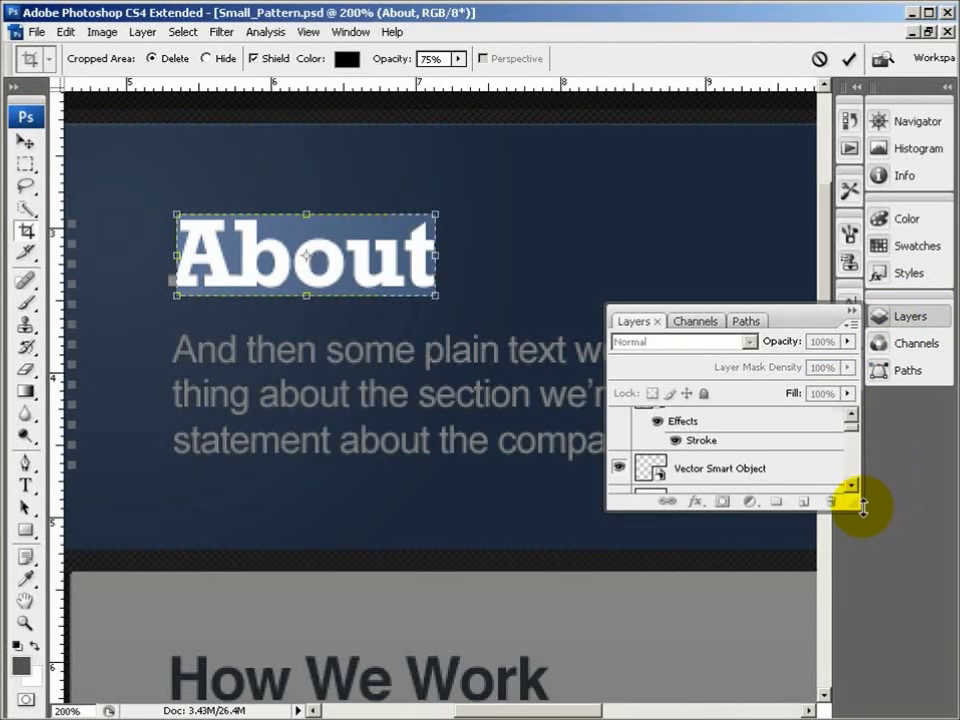
{"action": "left_click", "coordinate": [854, 313]}
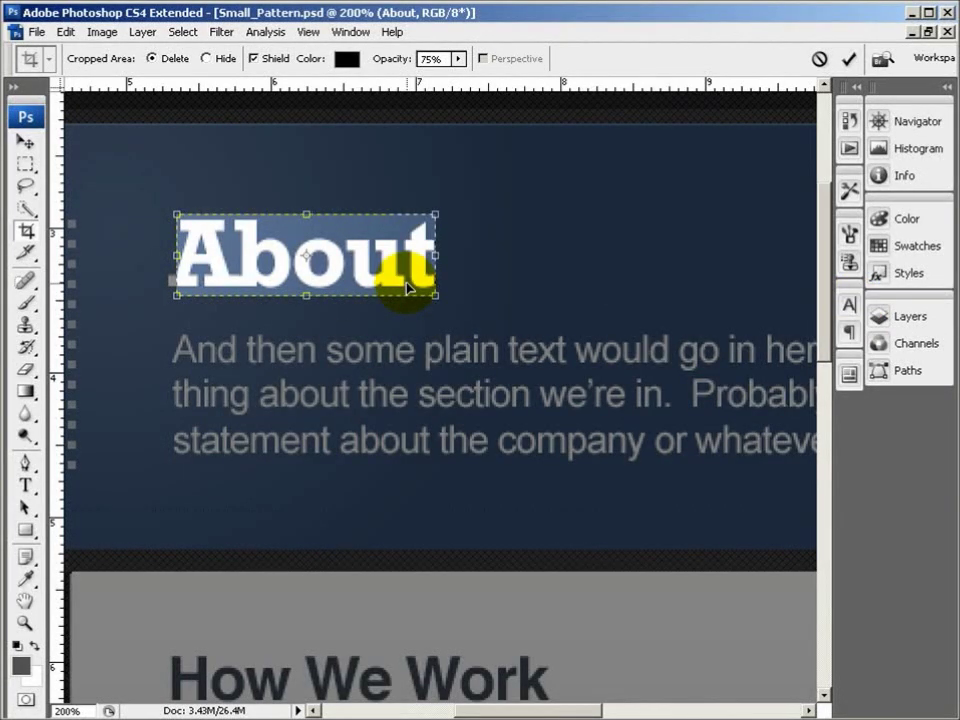
{"action": "key", "text": "Return"}
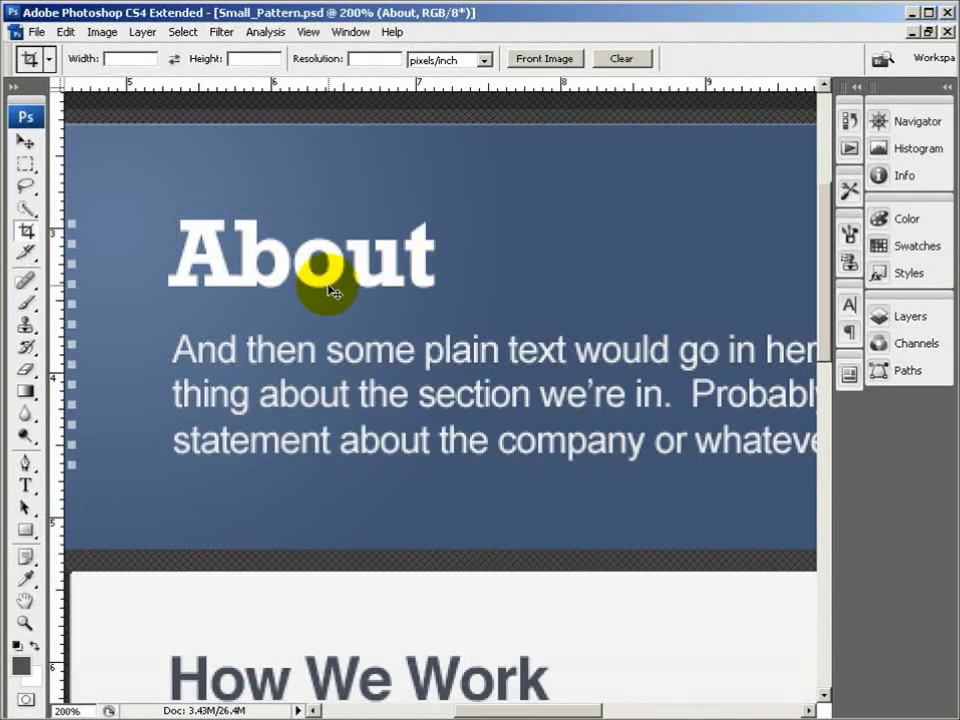
Step: Marquee-select a narrow full-height strip at the start of the navigation bar, before "Home", and deselect it
{"action": "key", "text": "ctrl+1"}
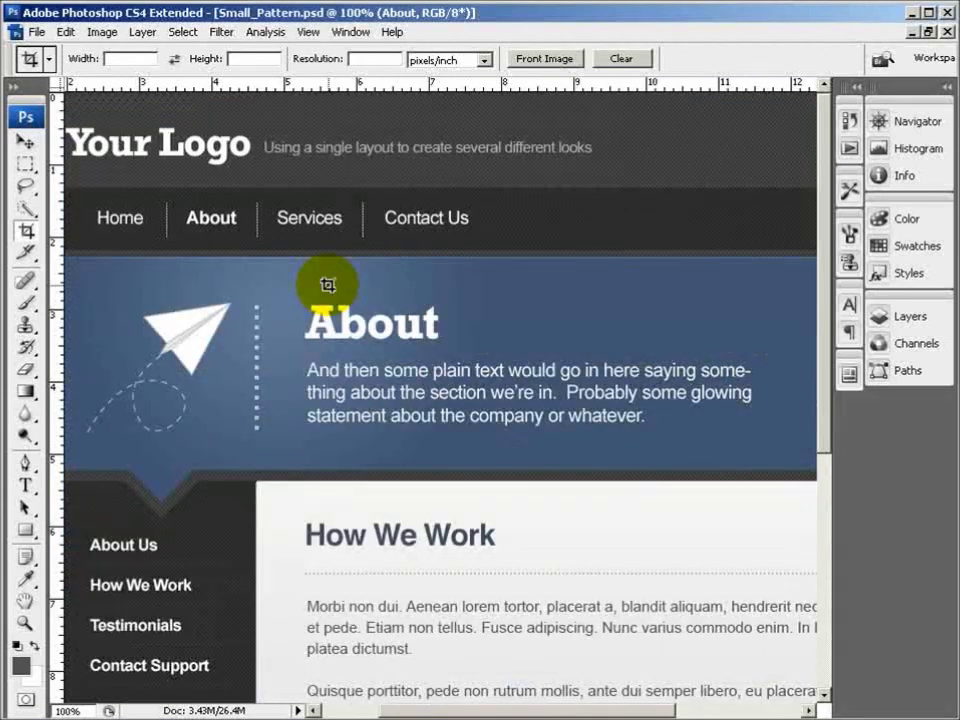
{"action": "left_click_drag", "start_coordinate": [116, 171], "coordinate": [240, 176]}
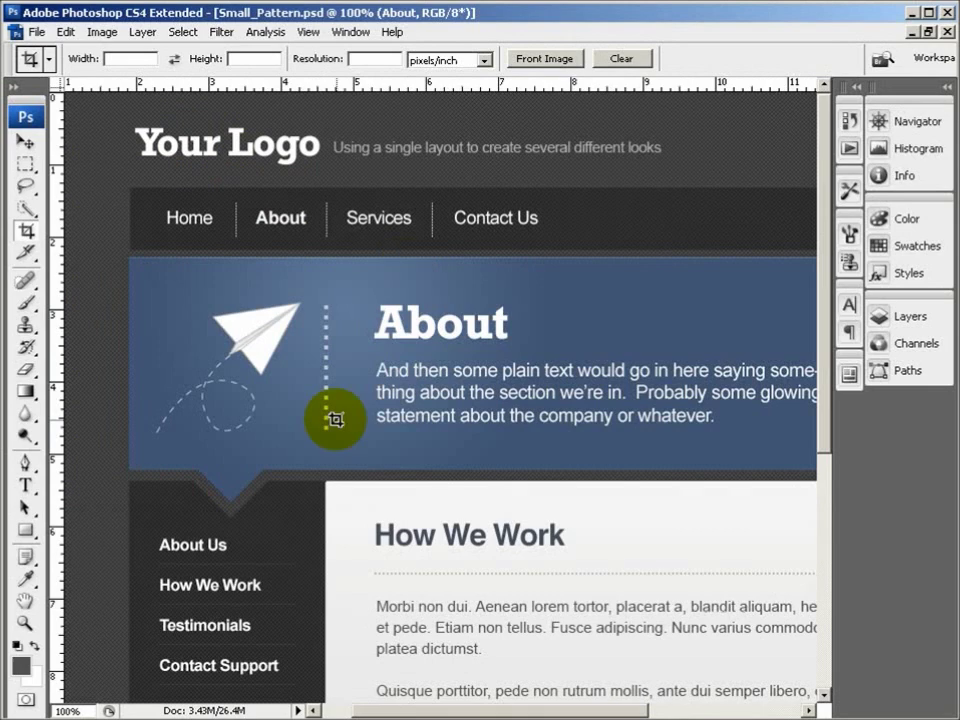
{"action": "scroll", "coordinate": [448, 470], "scroll_direction": "down", "scroll_amount": 5}
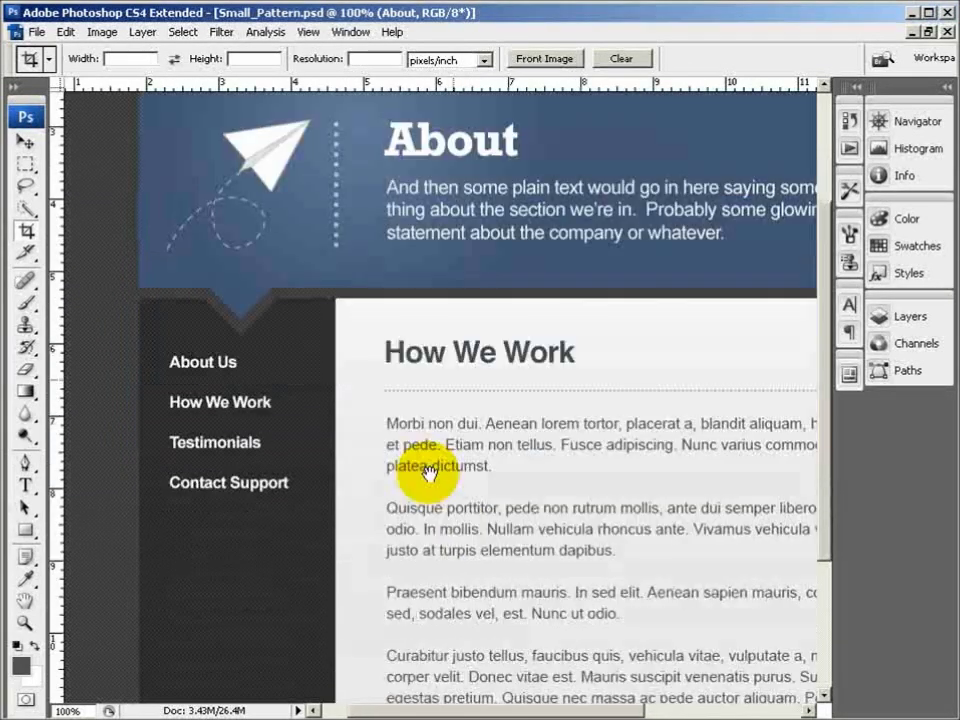
{"action": "scroll", "coordinate": [428, 473], "scroll_direction": "up", "scroll_amount": 3}
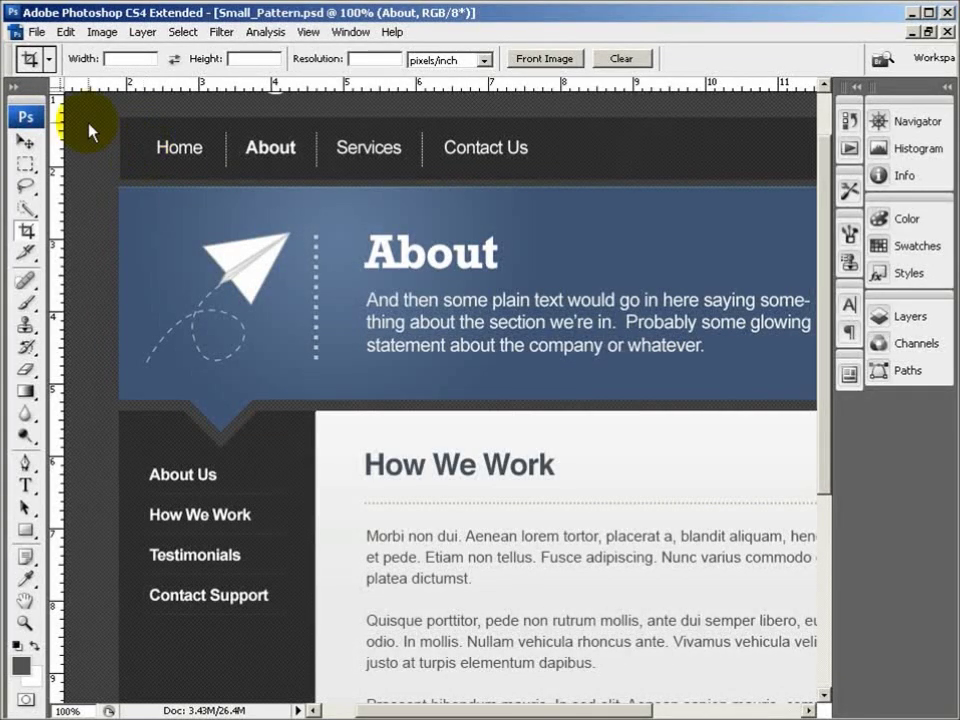
{"action": "left_click", "coordinate": [26, 163]}
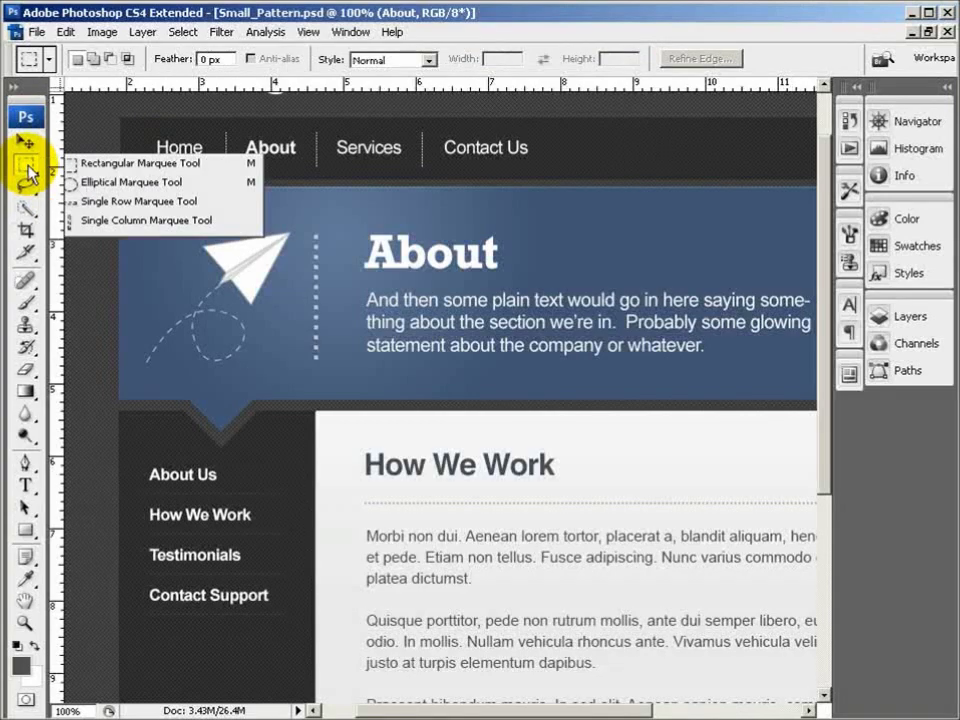
{"action": "key", "text": "ctrl+plus"}
{"action": "key", "text": "ctrl+plus"}
{"action": "key", "text": "ctrl+plus"}
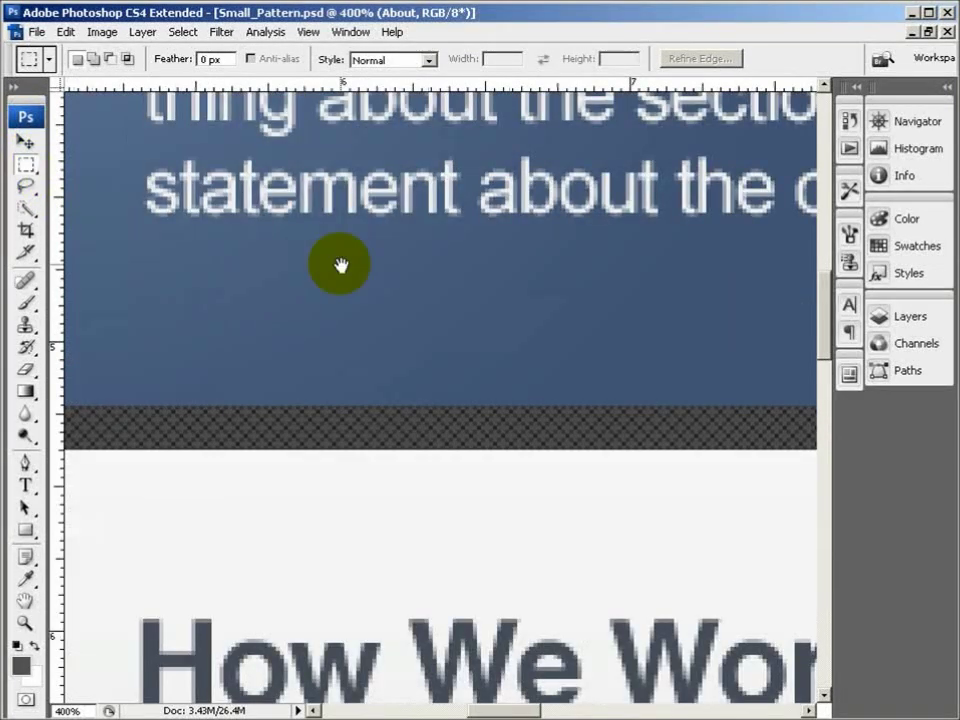
{"action": "left_click_drag", "start_coordinate": [341, 265], "coordinate": [583, 517]}
{"action": "left_click_drag", "start_coordinate": [300, 227], "coordinate": [542, 522]}
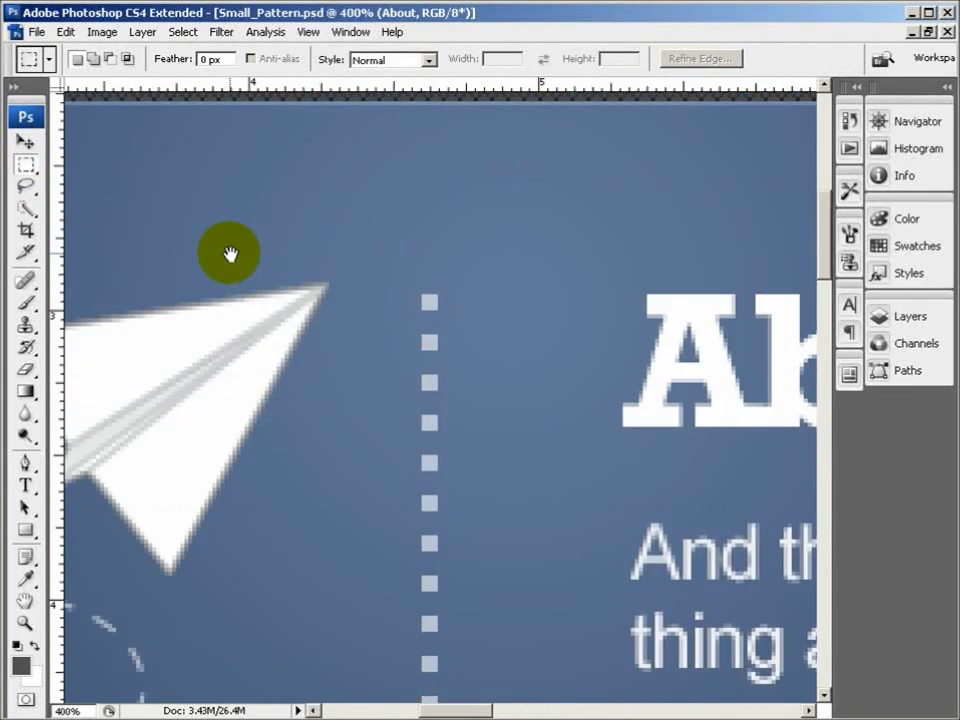
{"action": "left_click_drag", "start_coordinate": [231, 255], "coordinate": [484, 485]}
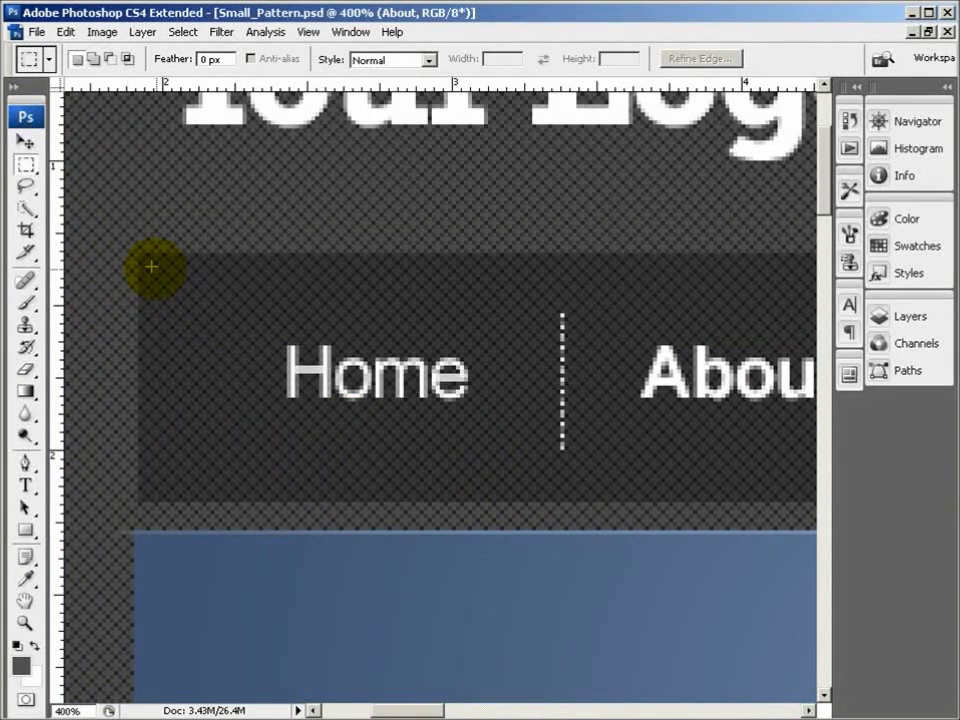
{"action": "left_click_drag", "start_coordinate": [139, 253], "coordinate": [178, 501]}
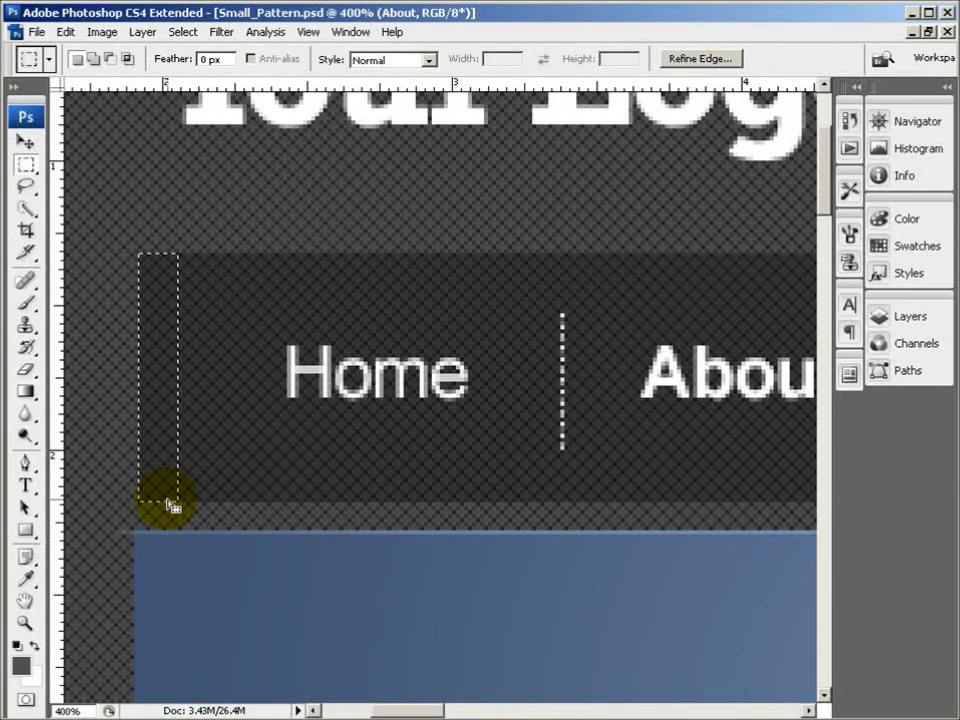
{"action": "key", "text": "ctrl+d"}
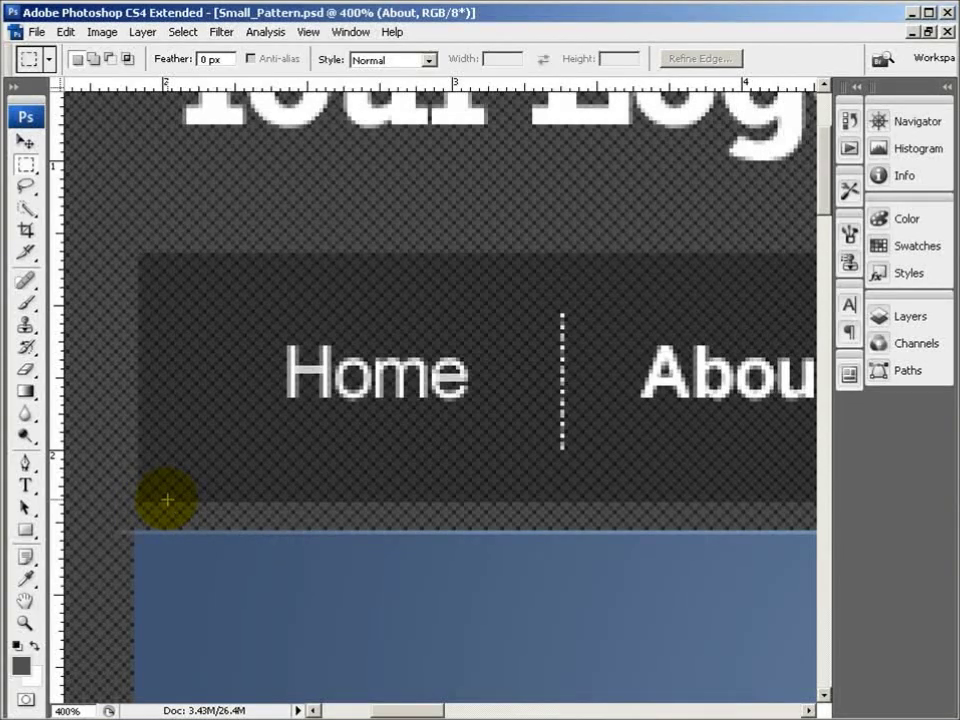
Step: Marquee the padding between the content area's edge and the body text, and above the "How We Work" heading, then deselect
{"action": "key", "text": "ctrl+minus"}
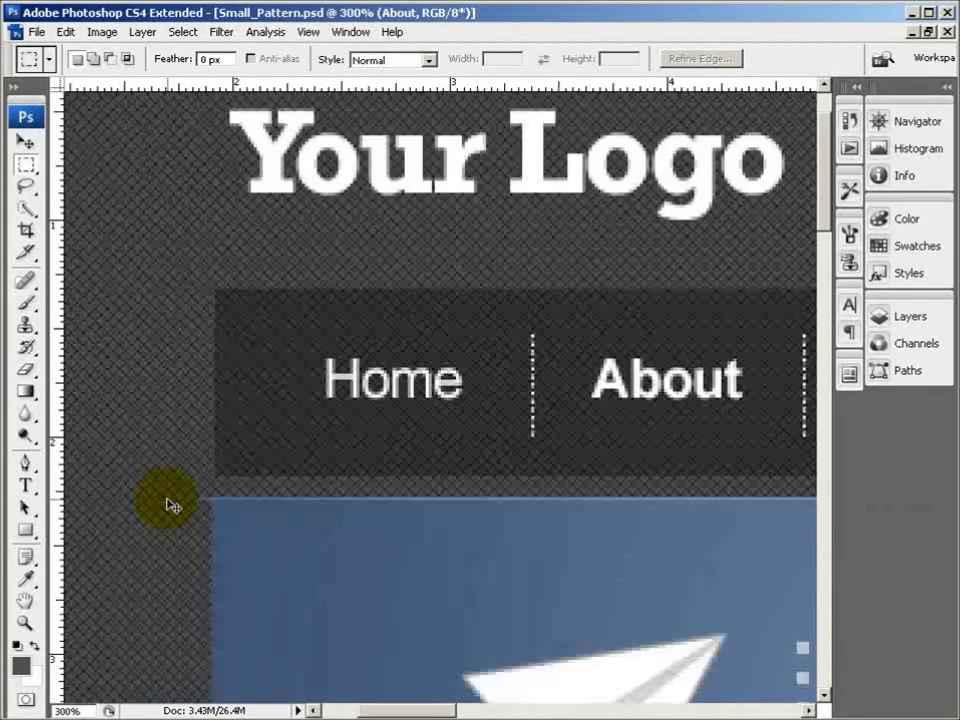
{"action": "key", "text": "ctrl+minus"}
{"action": "key", "text": "ctrl+minus"}
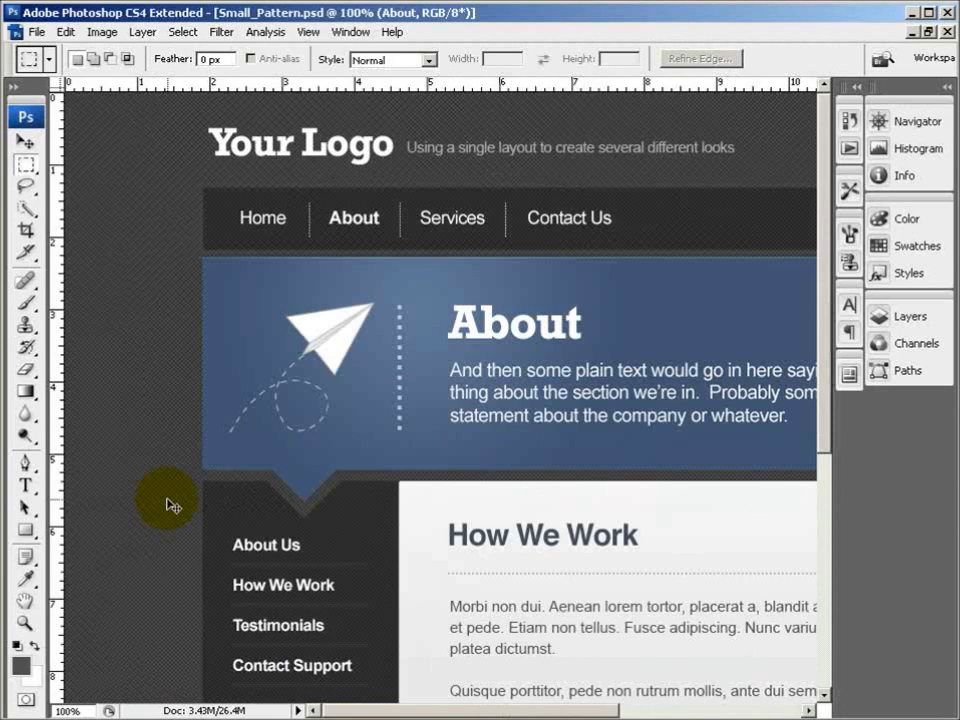
{"action": "key", "text": "ctrl+minus"}
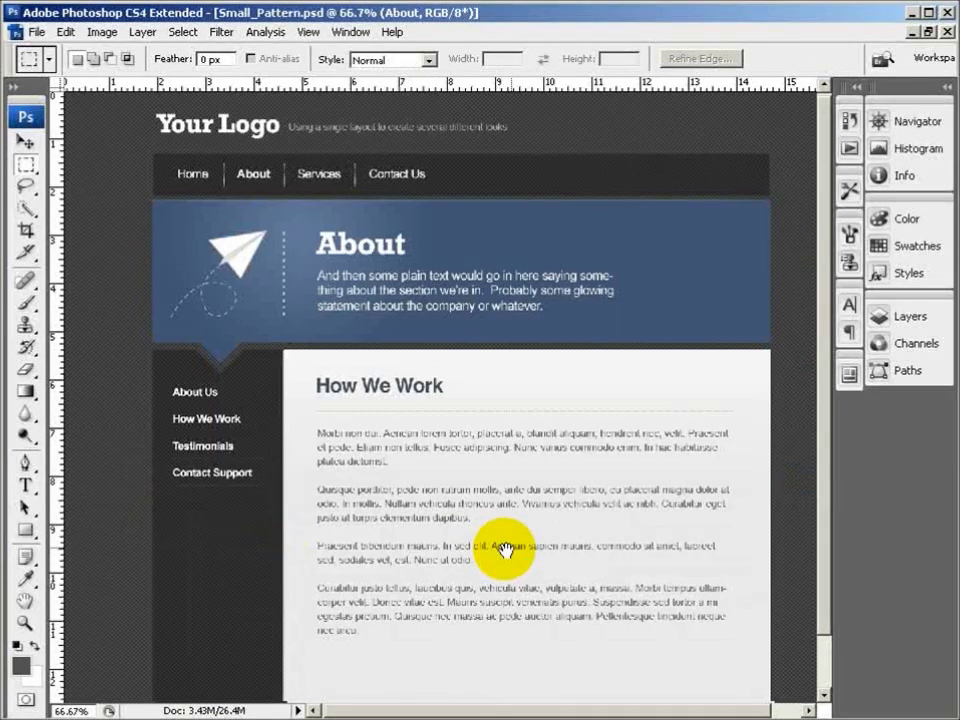
{"action": "key", "text": "ctrl+plus"}
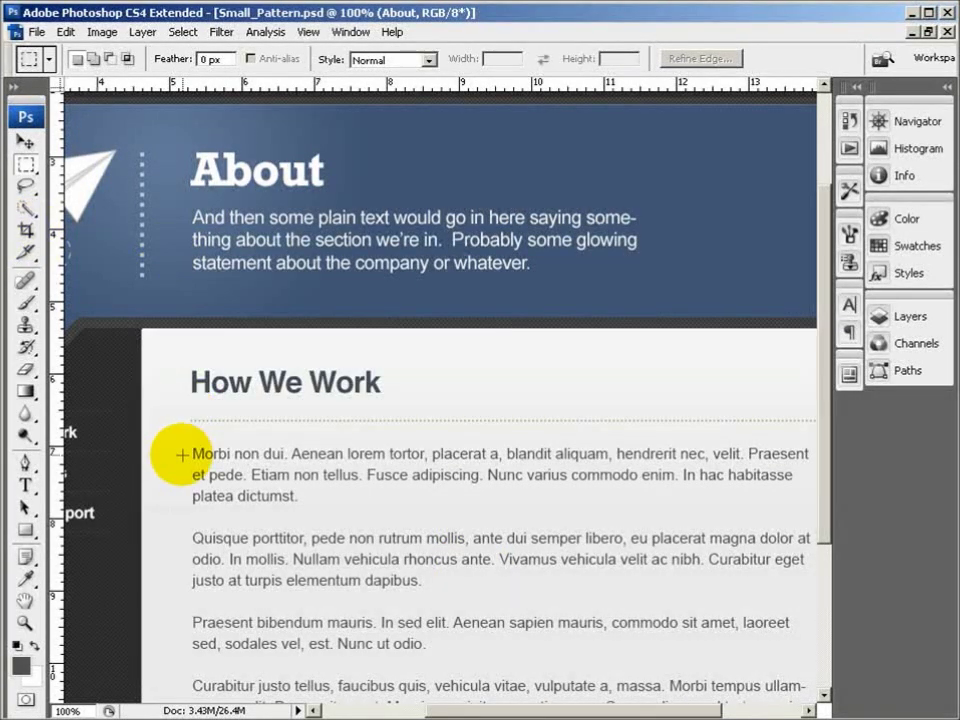
{"action": "left_click_drag", "start_coordinate": [191, 448], "coordinate": [135, 442]}
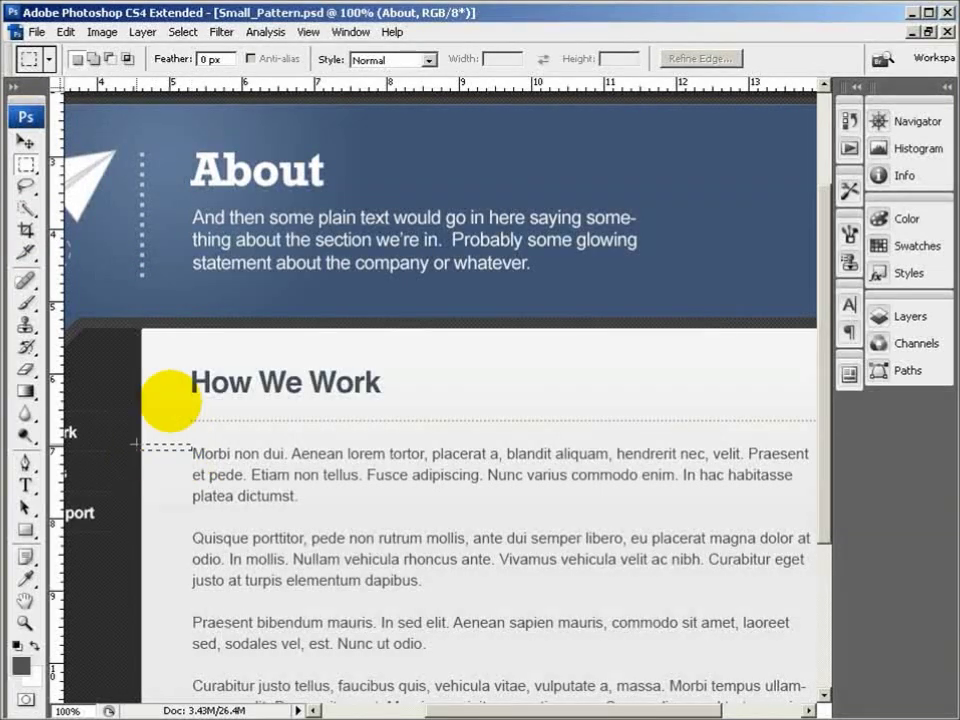
{"action": "left_click_drag", "start_coordinate": [277, 367], "coordinate": [274, 331]}
{"action": "key", "text": "ctrl+d"}
Step: Marquee-select a small square of the patterned background in the page's upper corner beside the logo, and deselect it
{"action": "key", "text": "ctrl+minus"}
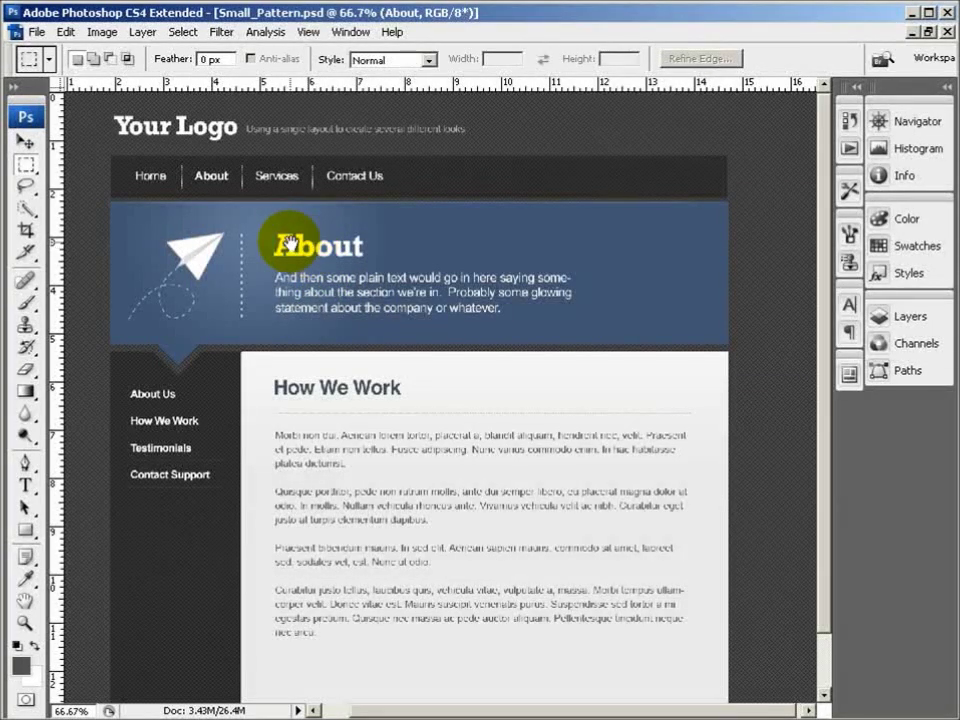
{"action": "left_click_drag", "start_coordinate": [242, 272], "coordinate": [536, 392]}
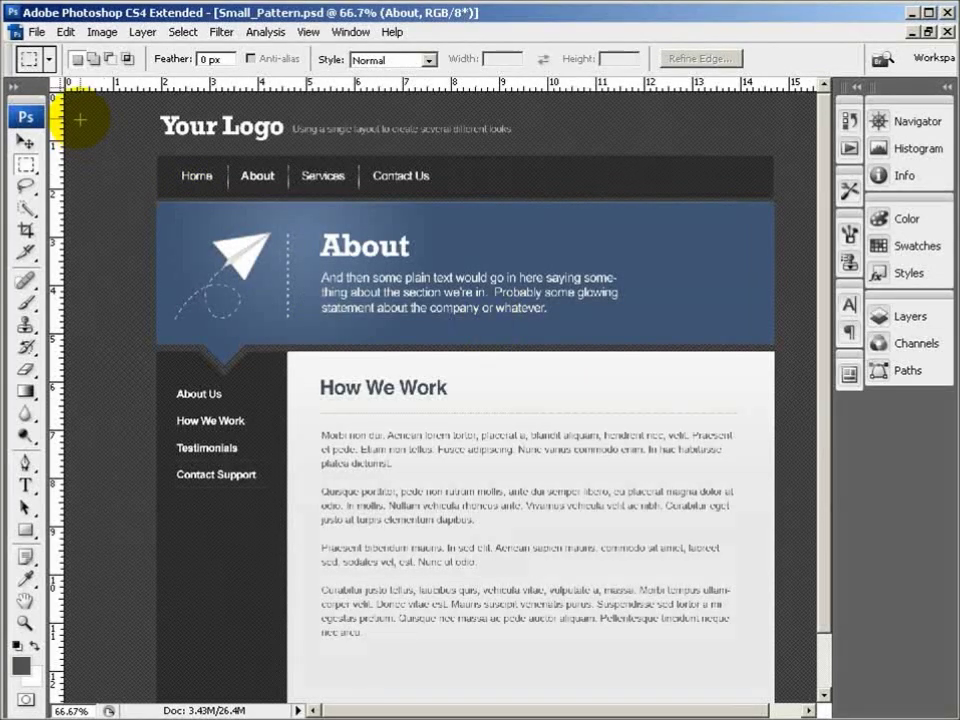
{"action": "left_click_drag", "start_coordinate": [101, 135], "coordinate": [42, 53]}
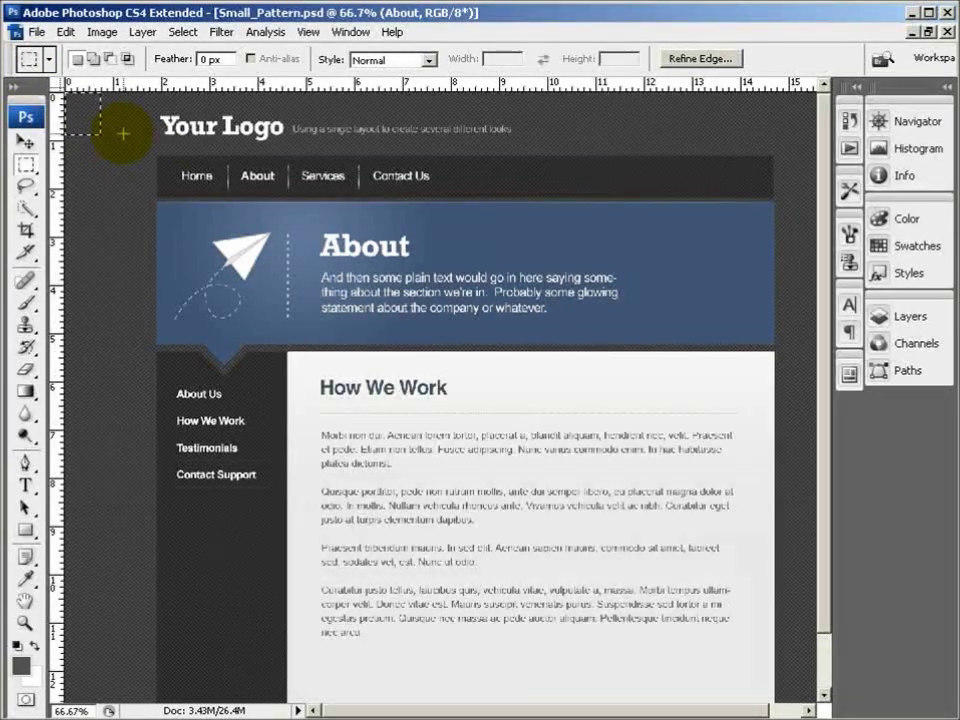
{"action": "left_click", "coordinate": [118, 120]}
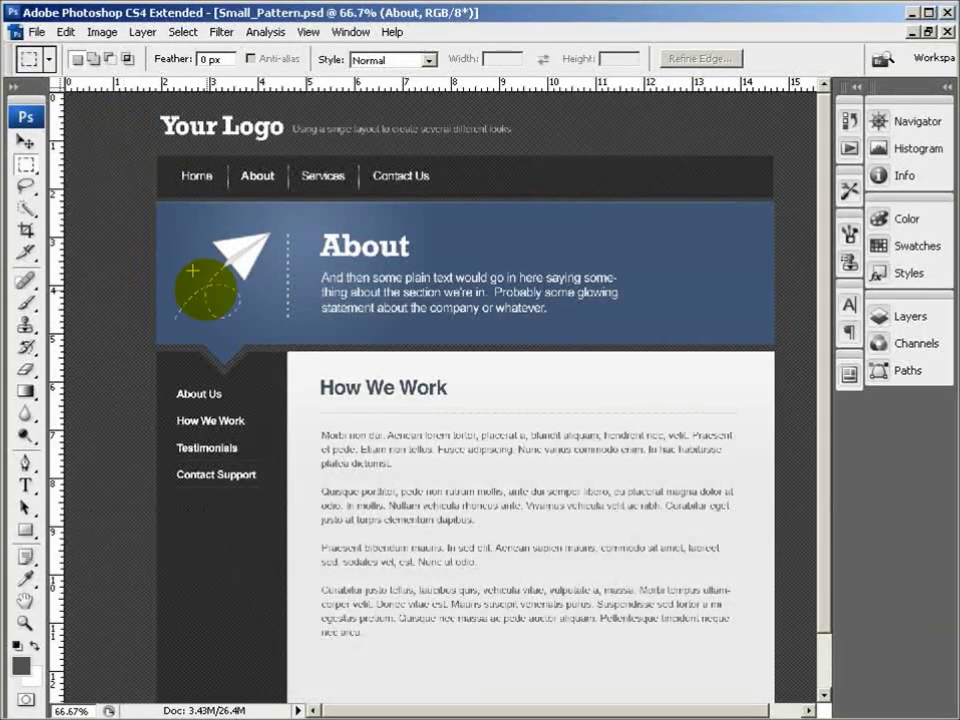
Step: Examine the dotted divider under the "How We Work" heading and the thin line along the banner's upper edge at 400% zoom
{"action": "key", "text": "ctrl+plus"}
{"action": "key", "text": "ctrl+plus"}
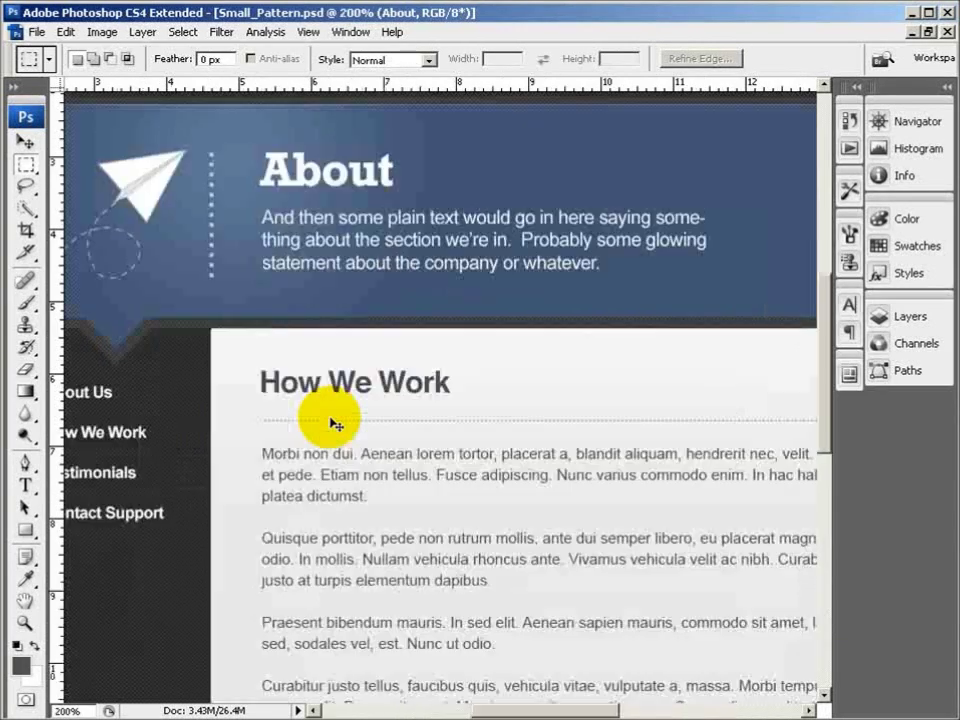
{"action": "key", "text": "ctrl+plus"}
{"action": "key", "text": "ctrl+plus"}
{"action": "left_click_drag", "start_coordinate": [409, 206], "coordinate": [440, 436]}
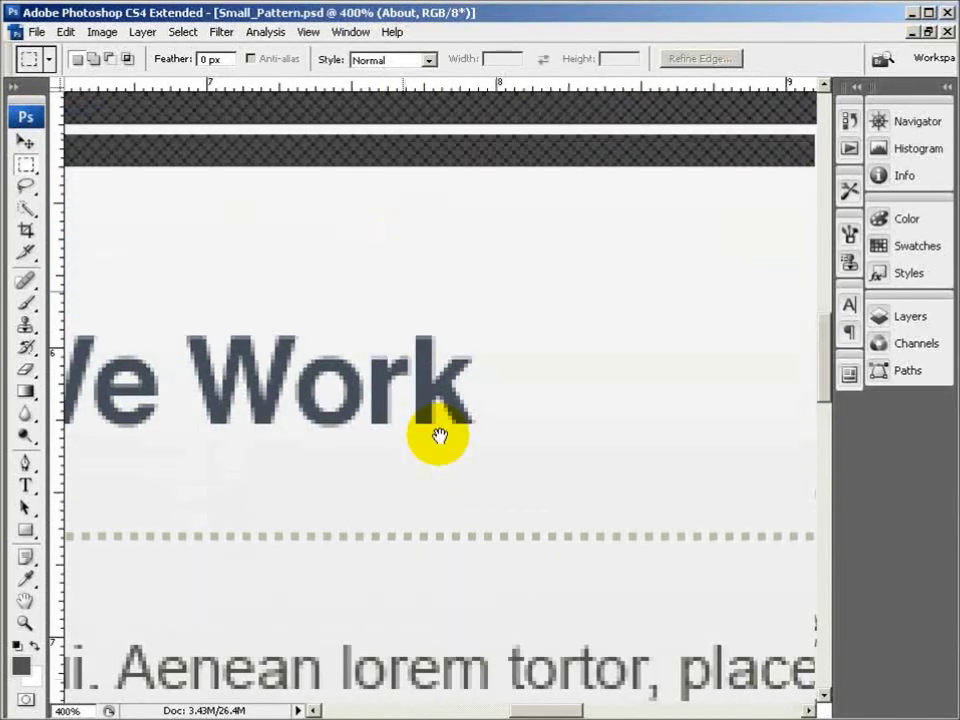
{"action": "left_click_drag", "start_coordinate": [421, 138], "coordinate": [452, 347]}
{"action": "left_click_drag", "start_coordinate": [416, 250], "coordinate": [463, 486]}
{"action": "left_click_drag", "start_coordinate": [415, 303], "coordinate": [460, 524]}
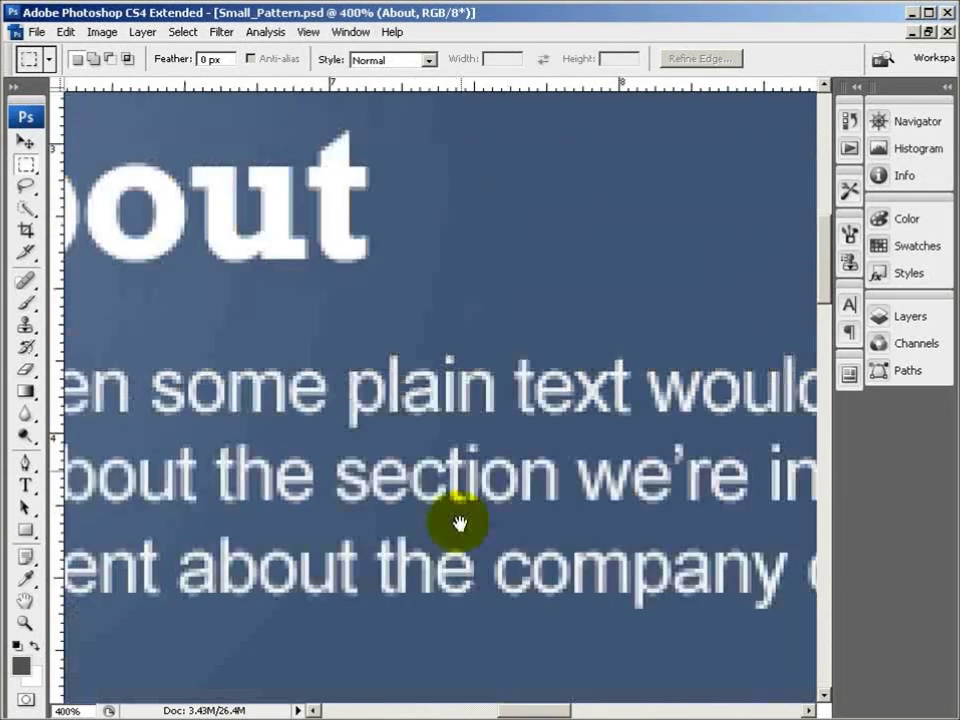
{"action": "left_click_drag", "start_coordinate": [452, 480], "coordinate": [456, 525]}
{"action": "left_click_drag", "start_coordinate": [352, 410], "coordinate": [349, 435]}
{"action": "left_click_drag", "start_coordinate": [336, 280], "coordinate": [333, 460]}
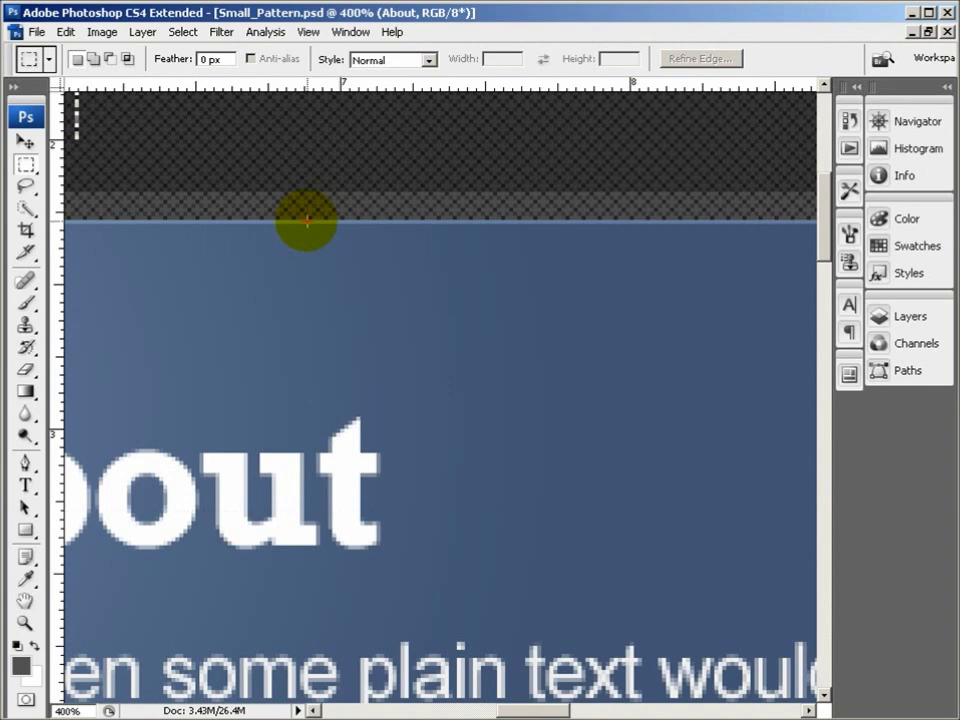
Step: Marquee-select a wide rectangle across the banner's paper plane, "About" heading and text at 66.67% zoom, and deselect it
{"action": "key", "text": "ctrl+minus"}
{"action": "key", "text": "ctrl+minus"}
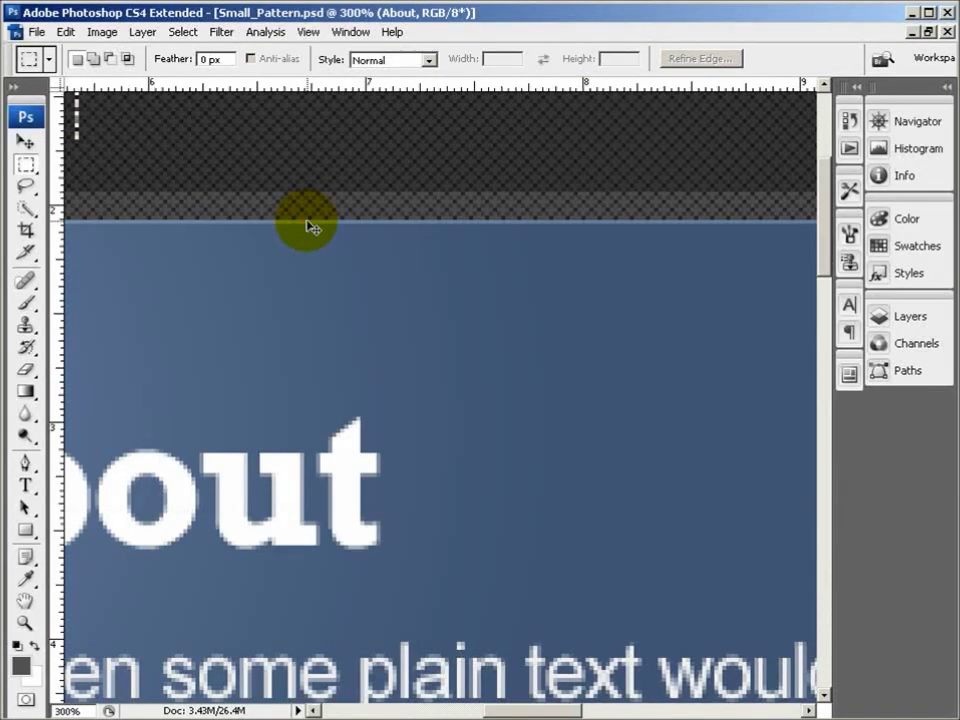
{"action": "key", "text": "ctrl+minus"}
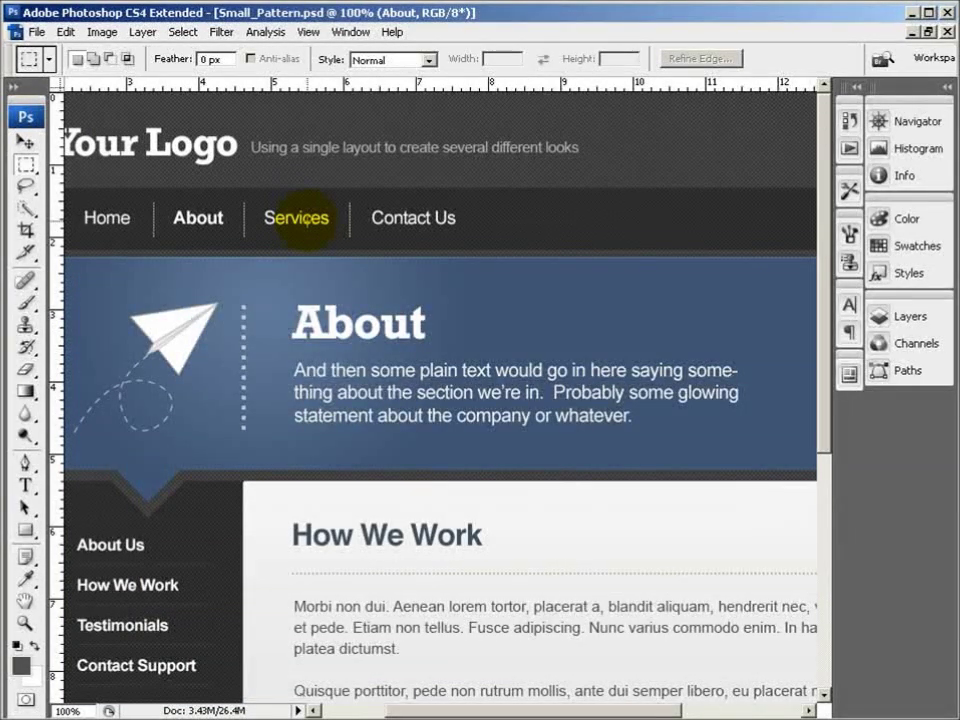
{"action": "key", "text": "ctrl+minus"}
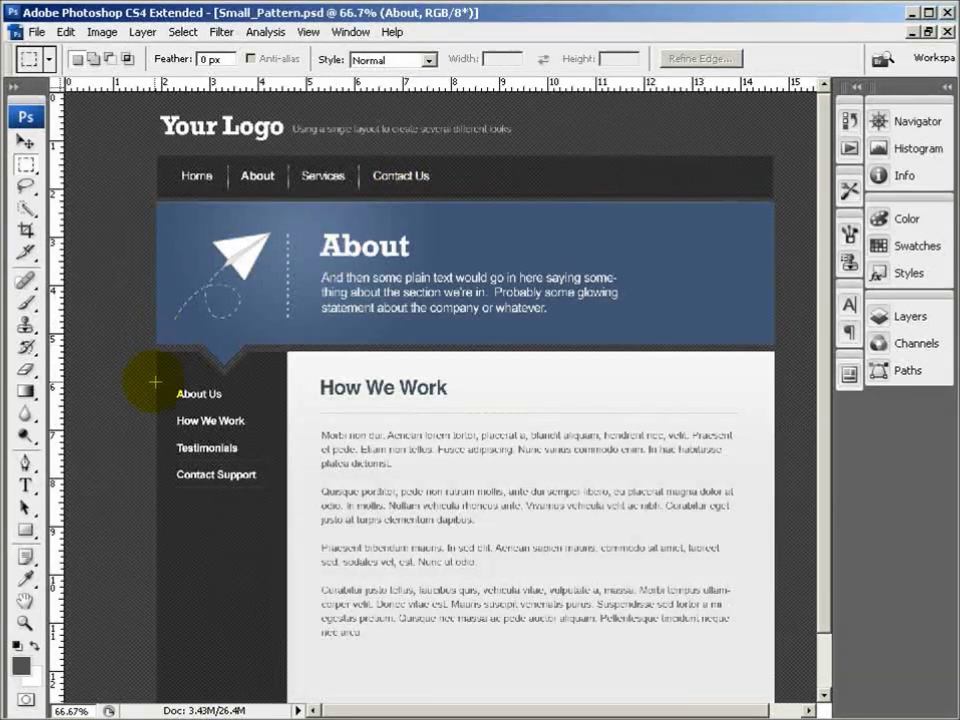
{"action": "left_click_drag", "start_coordinate": [133, 355], "coordinate": [660, 231]}
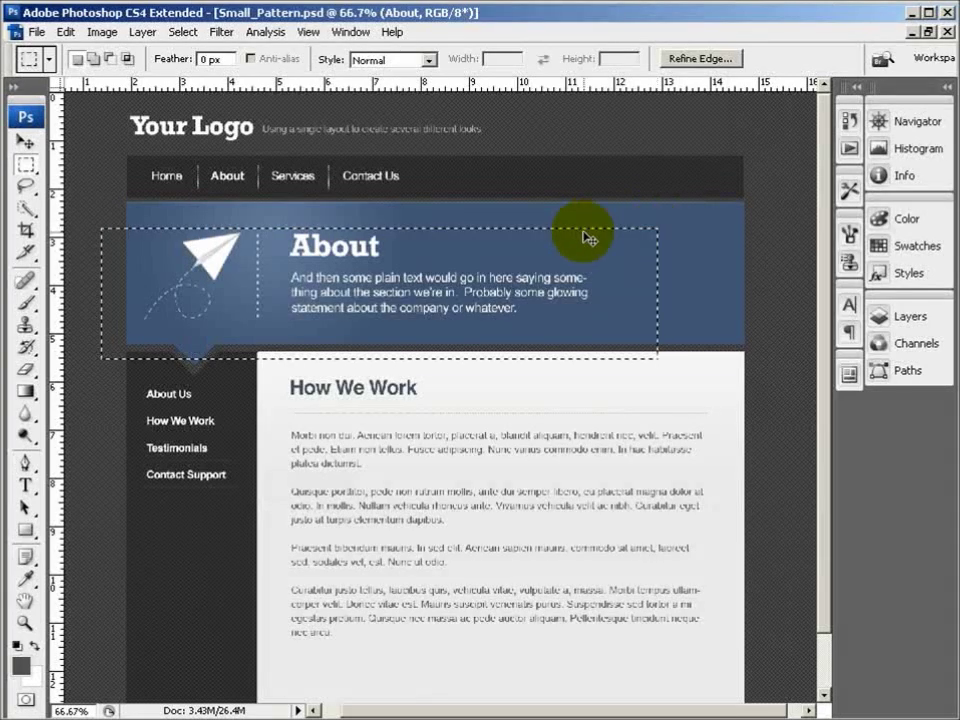
{"action": "left_click", "coordinate": [514, 228]}
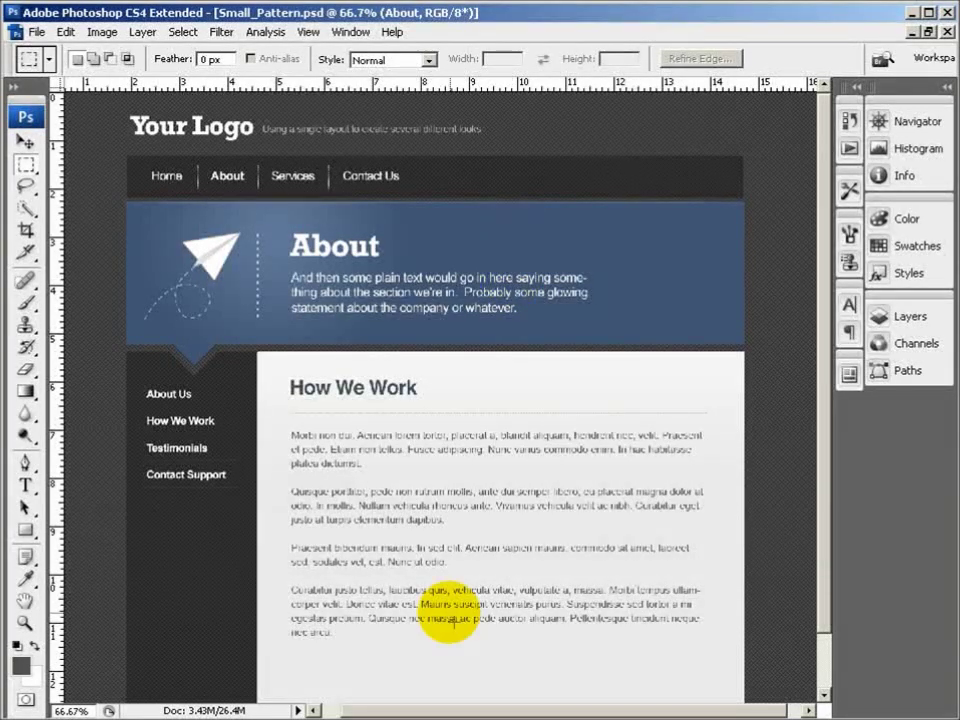
Step: Switch to the psdToXHTML_2 images folder and review bannerBG.png, bg.jpg, navBG.png, secondaryTriangle.png and yourLogoHeading.png
{"action": "key", "text": "alt+Tab"}
{"action": "key", "text": "alt+Tab"}
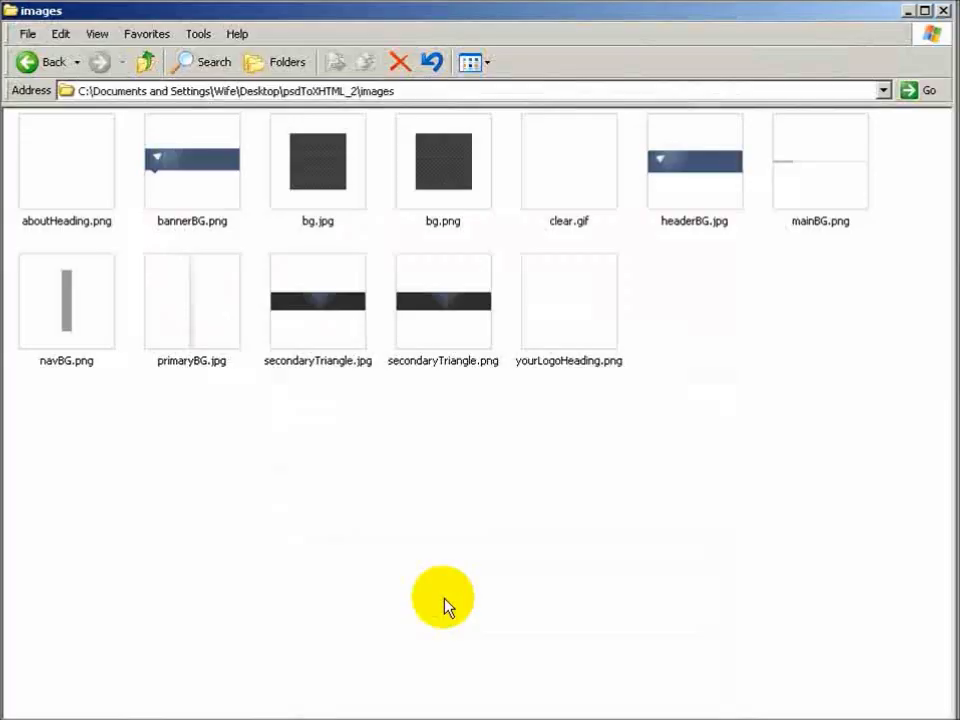
{"action": "left_click", "coordinate": [208, 212]}
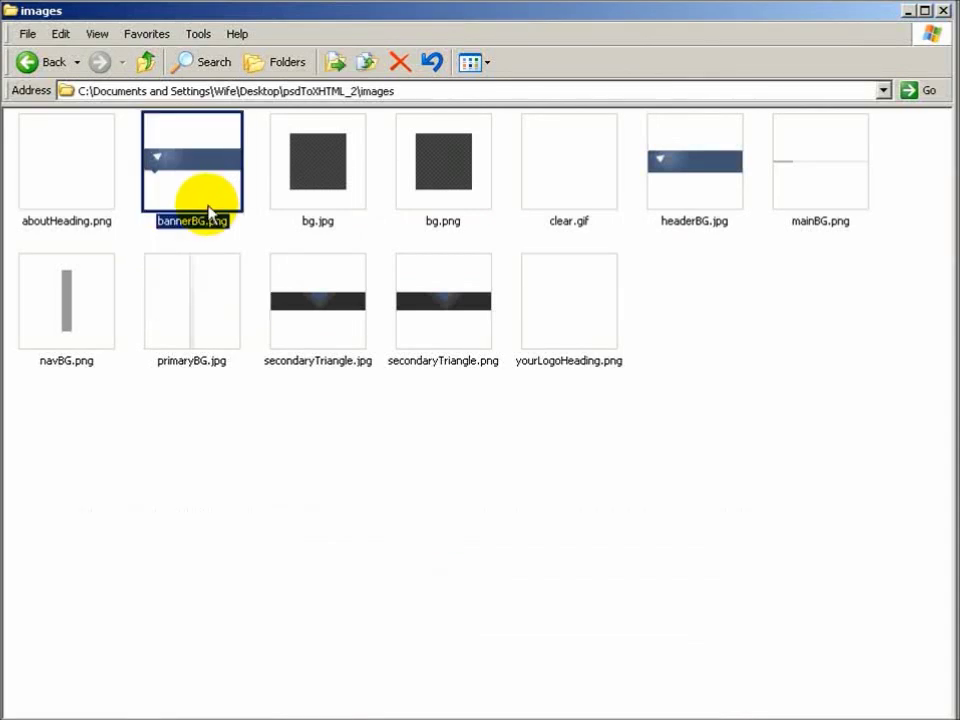
{"action": "mouse_move", "coordinate": [199, 193]}
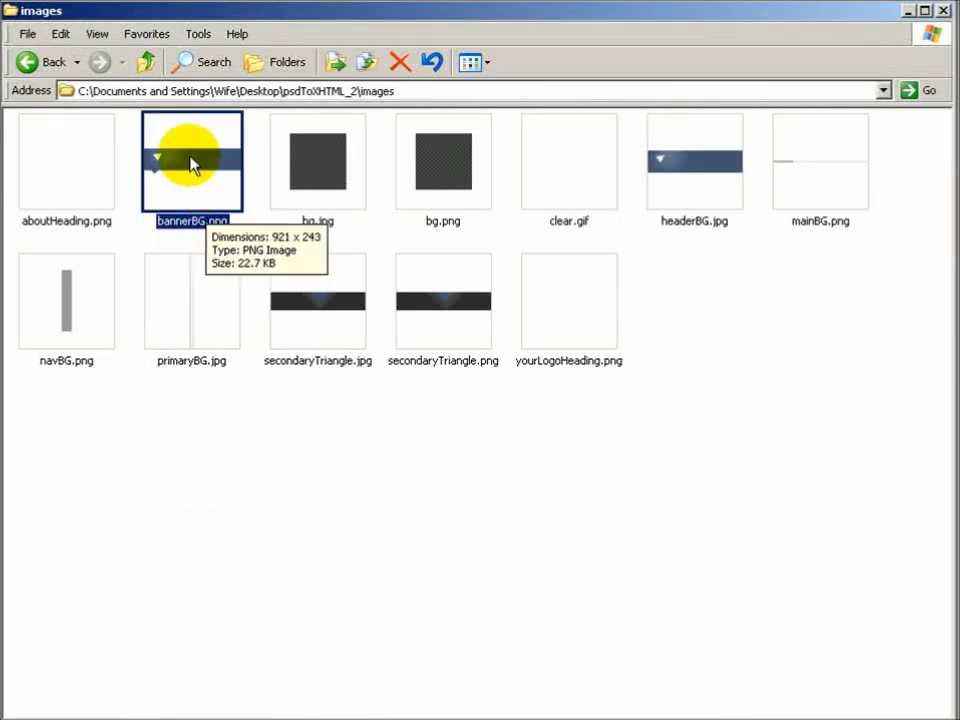
{"action": "left_click", "coordinate": [324, 167]}
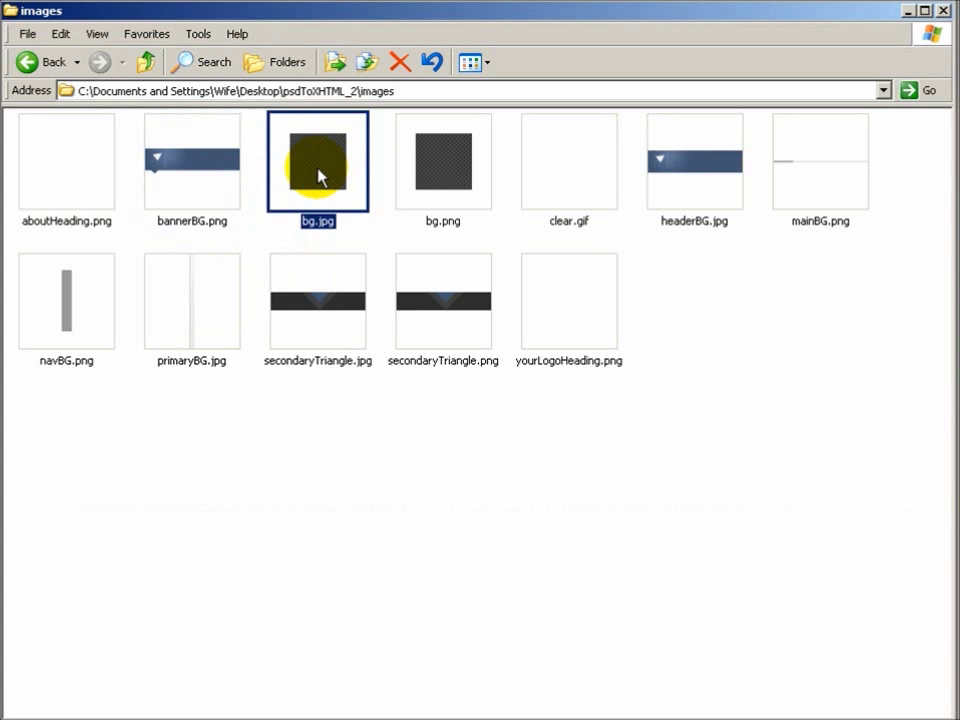
{"action": "mouse_move", "coordinate": [320, 177]}
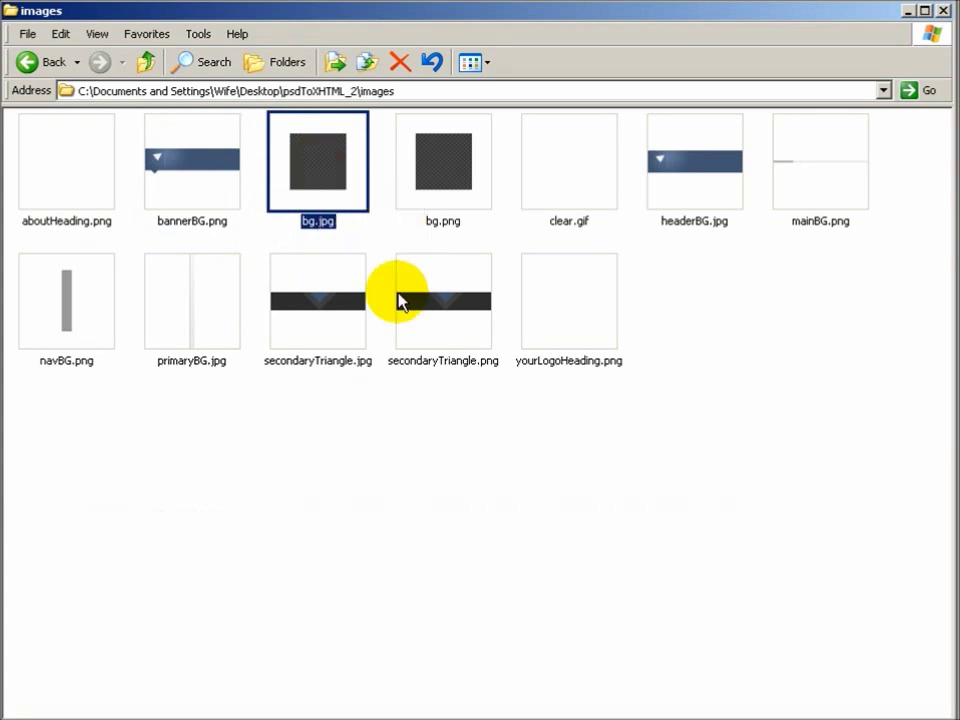
{"action": "left_click", "coordinate": [74, 295]}
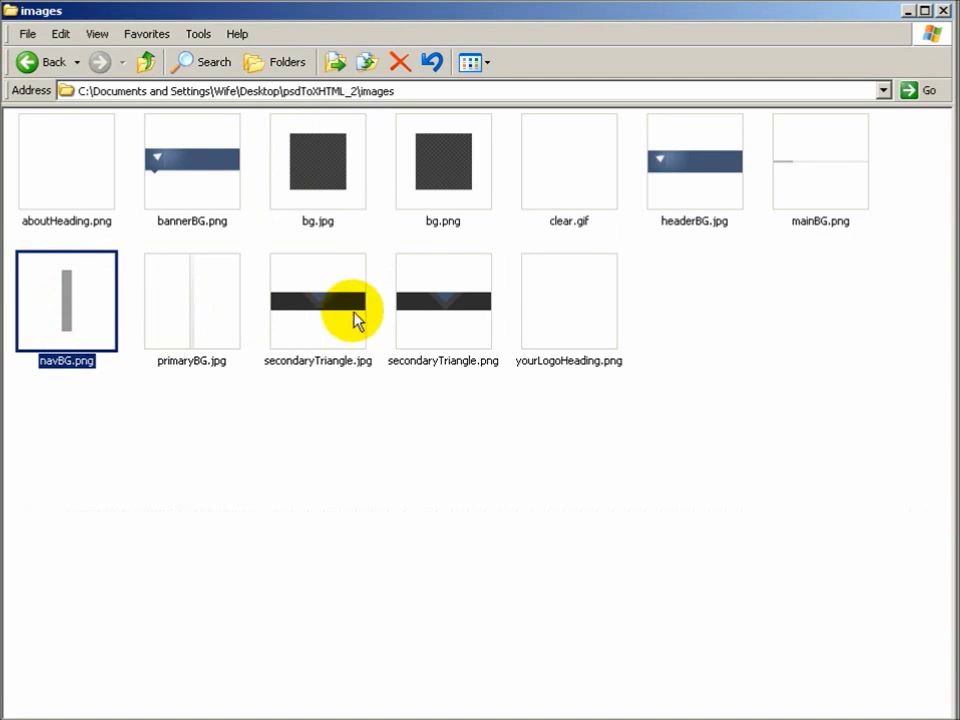
{"action": "left_click", "coordinate": [422, 317]}
{"action": "mouse_move", "coordinate": [438, 300]}
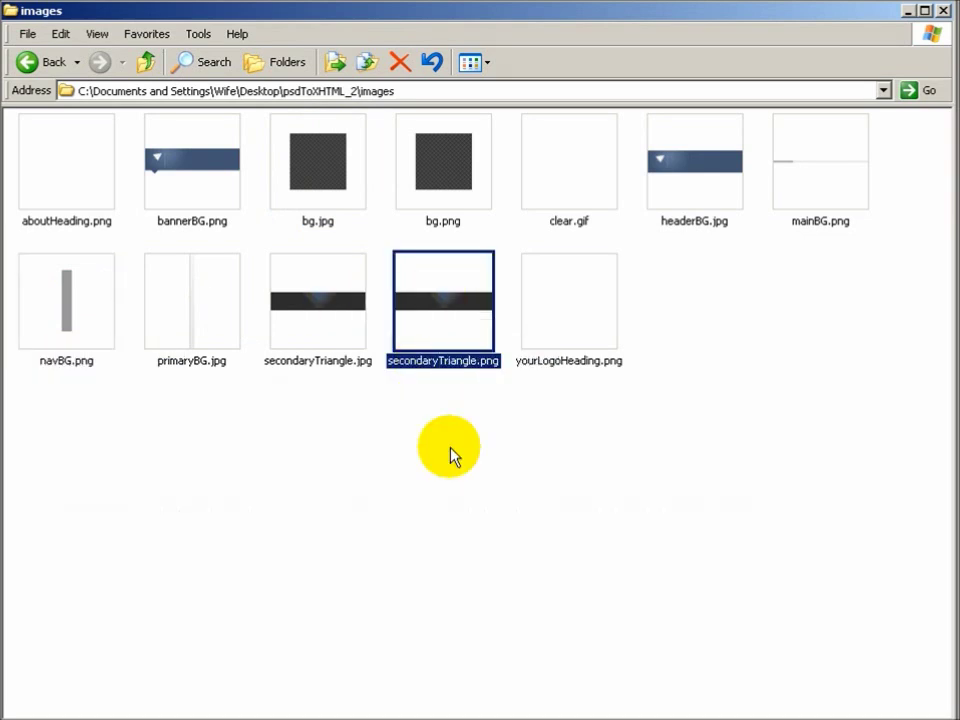
{"action": "left_click", "coordinate": [497, 433]}
{"action": "left_click", "coordinate": [578, 314]}
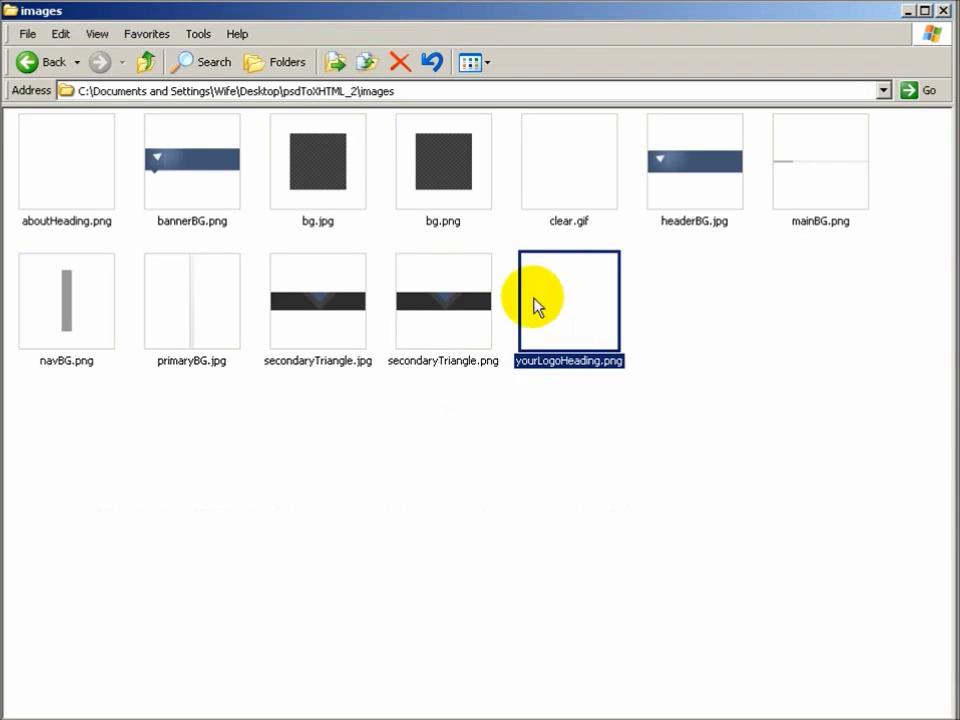
Step: Check primaryBG.jpg against the Photoshop layout by marqueeing a narrow strip along the content area's edge beside the sidebar
{"action": "left_click", "coordinate": [196, 311]}
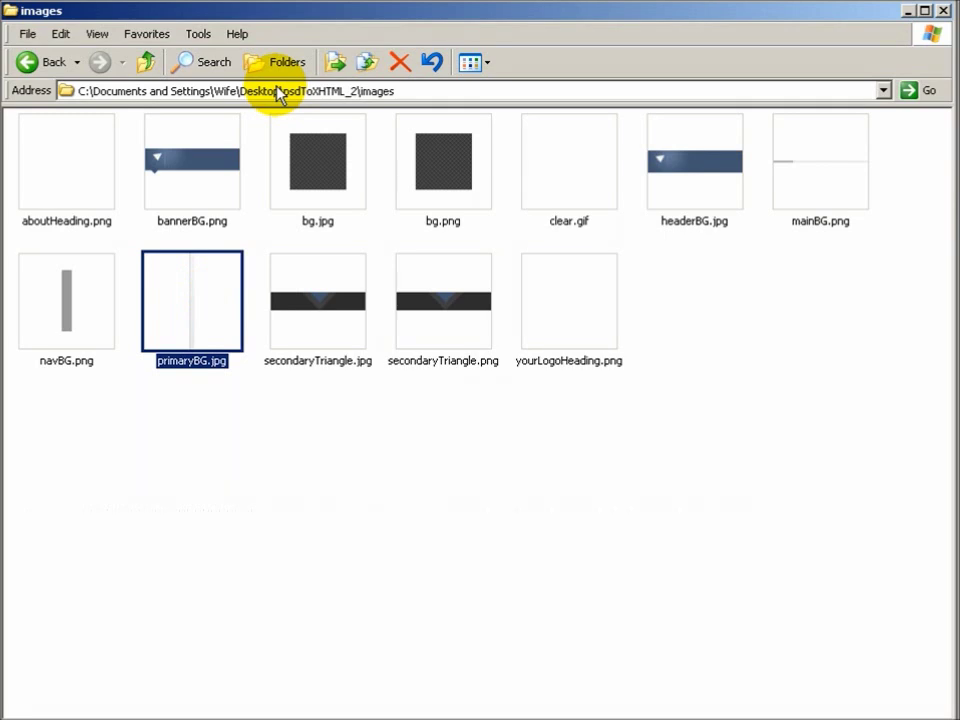
{"action": "key", "text": "alt+Tab"}
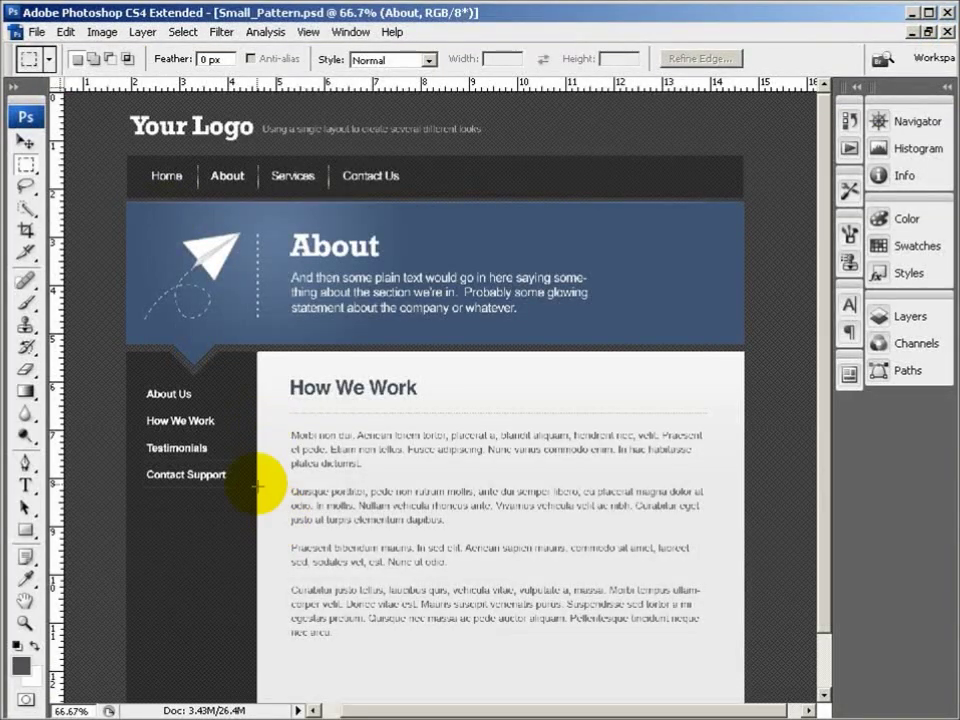
{"action": "left_click_drag", "start_coordinate": [266, 470], "coordinate": [259, 353]}
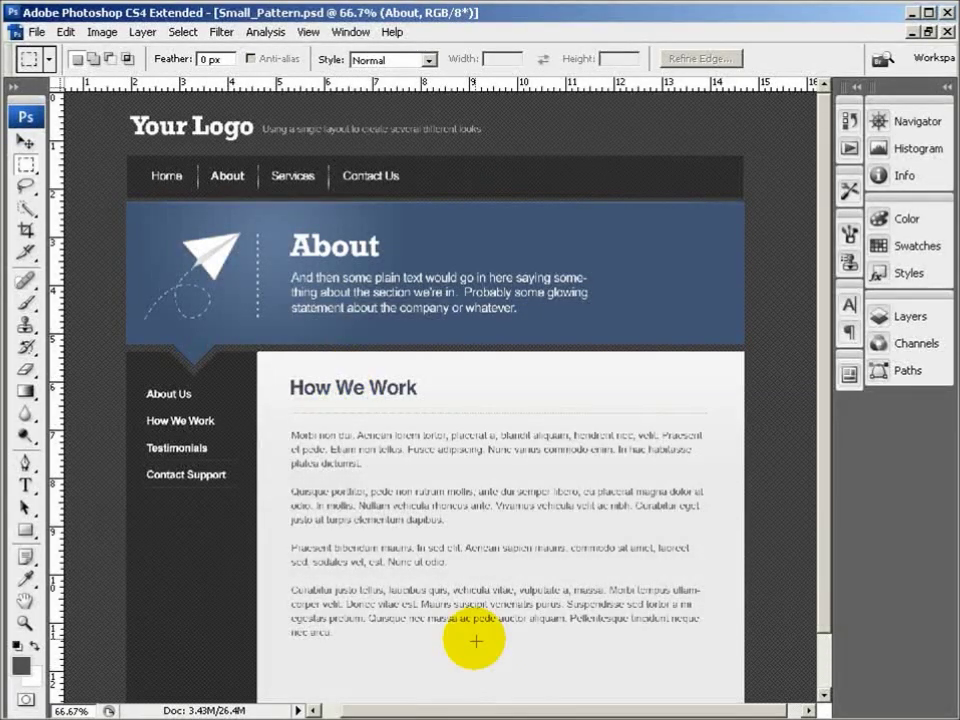
Step: Switch to Aptana Studio, refresh the psdToXHTML project, and expand its images folder
{"action": "key", "text": "alt+Tab"}
{"action": "key", "text": "alt+Tab"}
{"action": "key", "text": "alt+Tab"}
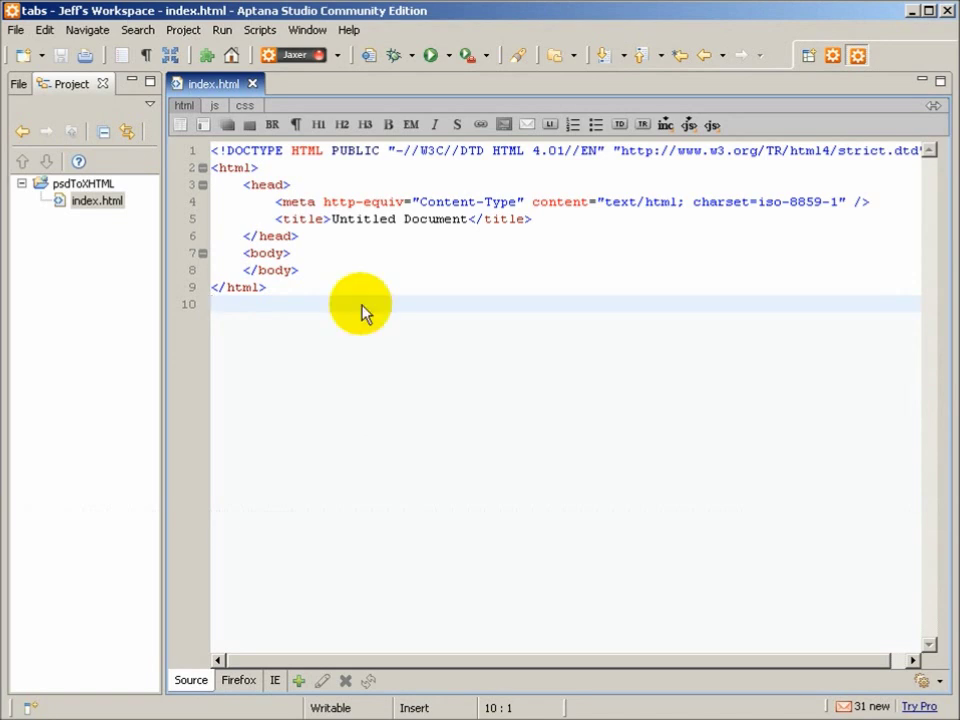
{"action": "left_click", "coordinate": [322, 219]}
{"action": "left_click", "coordinate": [88, 187]}
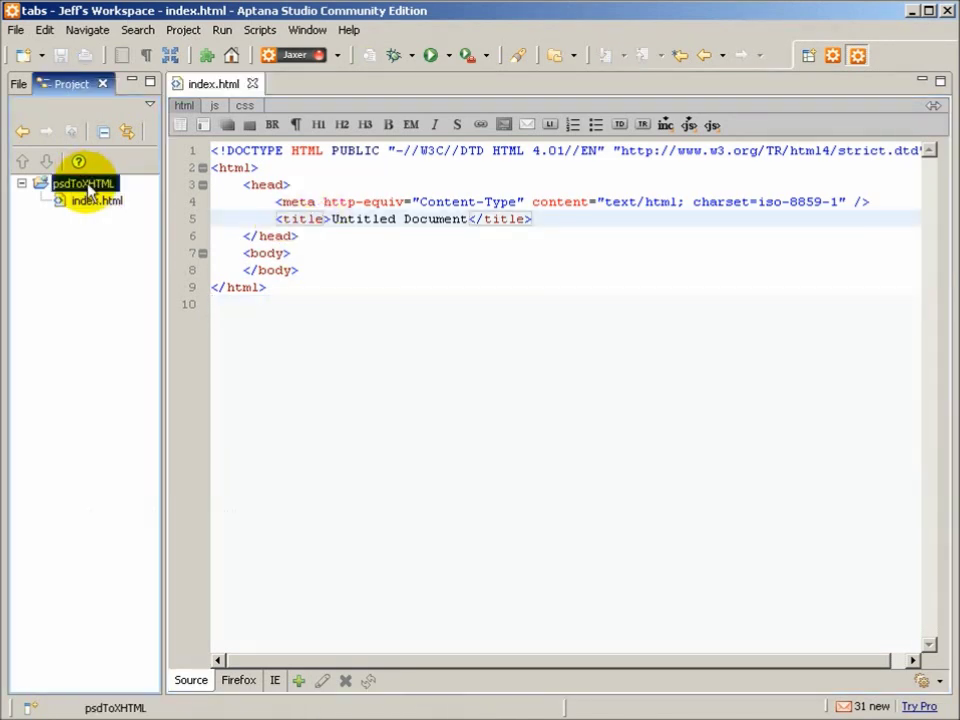
{"action": "right_click", "coordinate": [88, 187]}
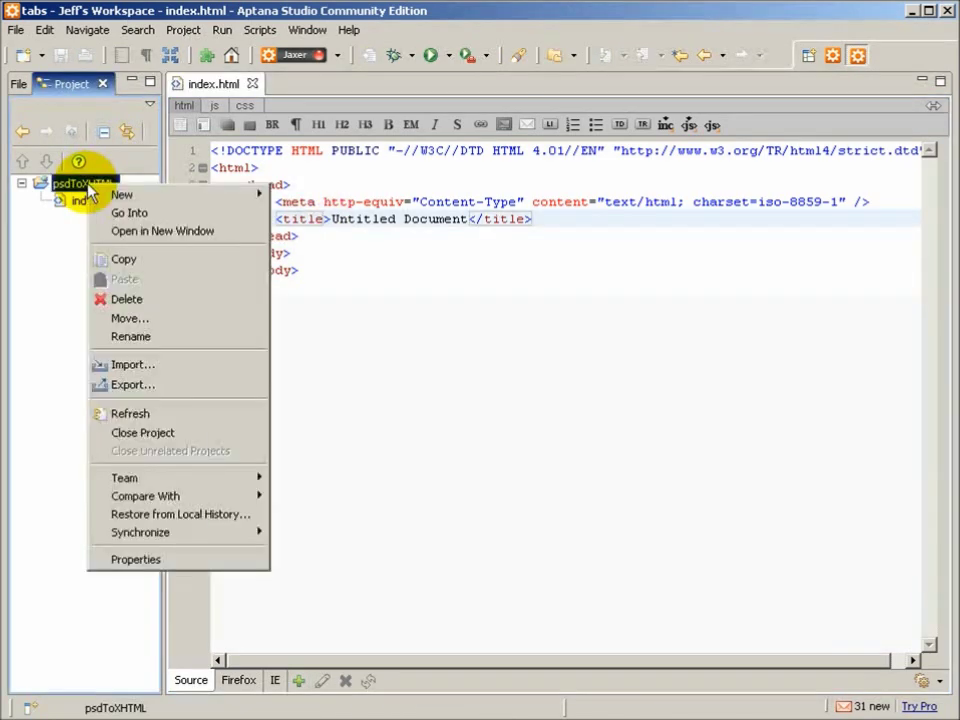
{"action": "left_click", "coordinate": [178, 410]}
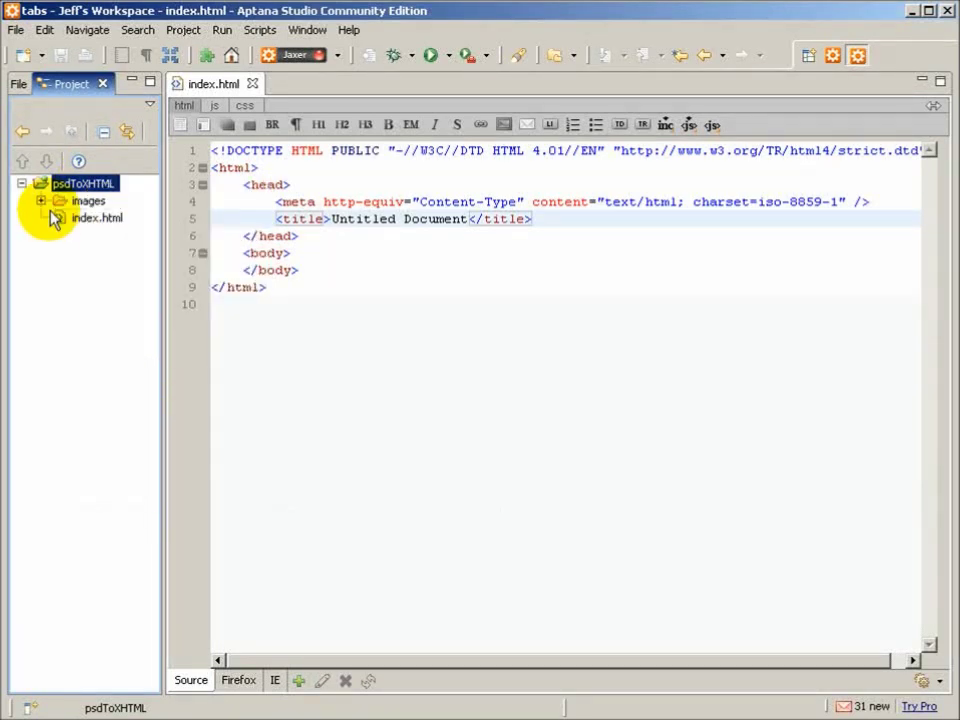
{"action": "left_click", "coordinate": [41, 200]}
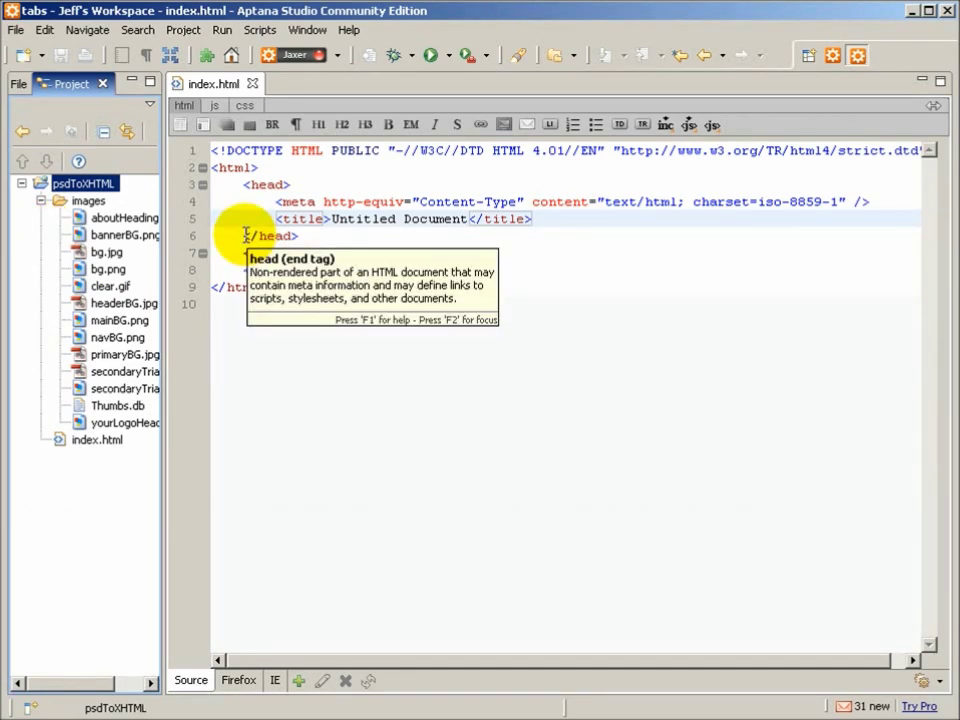
Step: Add a div with the id "container" inside the body of index.html, leaving blank lines between its tags
{"action": "left_click", "coordinate": [364, 266]}
{"action": "left_click", "coordinate": [358, 236]}
{"action": "left_click", "coordinate": [358, 253]}
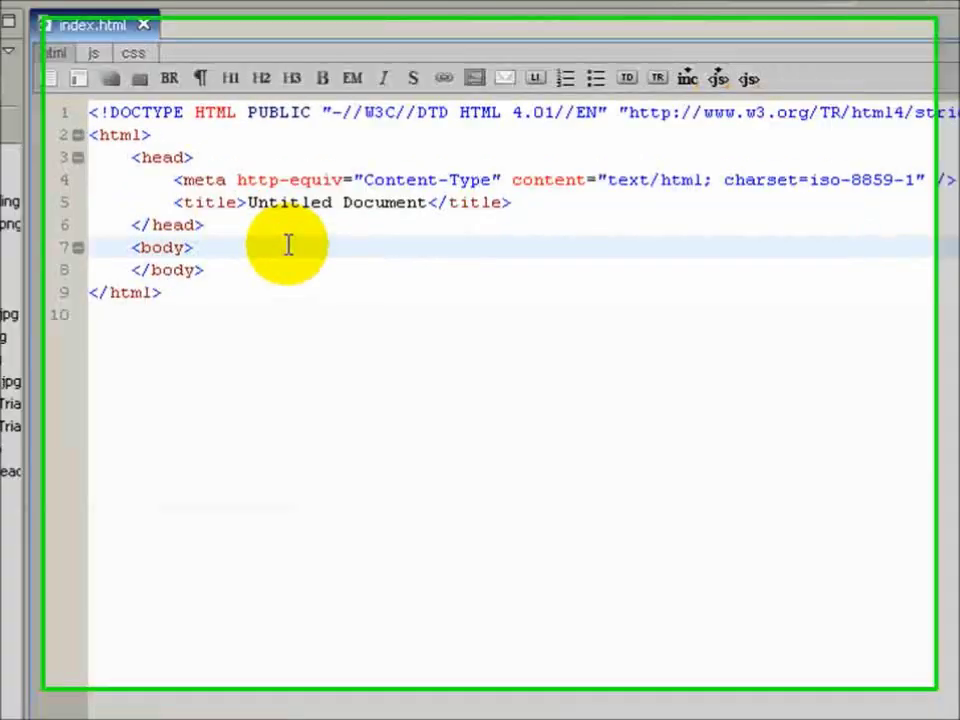
{"action": "key", "text": "Return"}
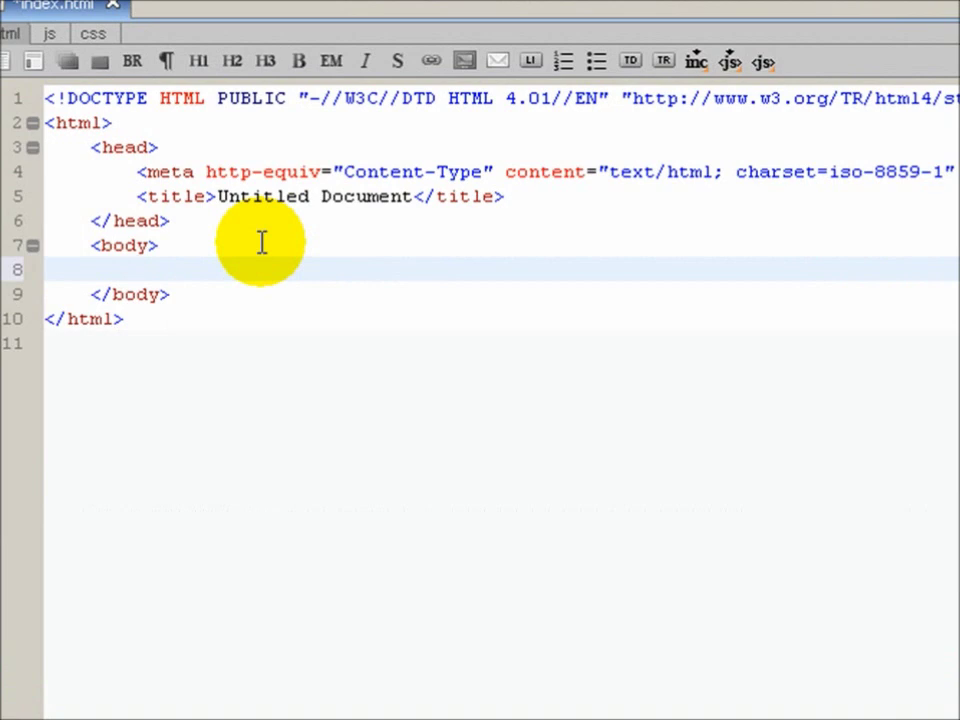
{"action": "type", "text": "<div id=\"container"}
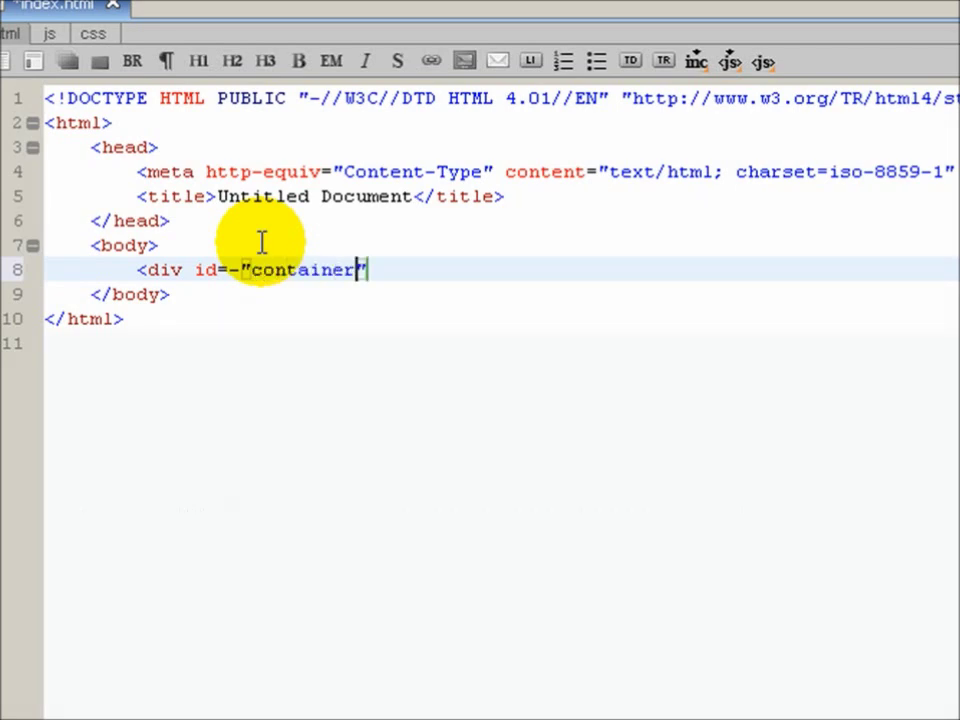
{"action": "type", "text": "\">"}
{"action": "key", "text": "Return"}
{"action": "key", "text": "Return"}
{"action": "key", "text": "Return"}
{"action": "key", "text": "Return"}
{"action": "key", "text": "Return"}
{"action": "key", "text": "Return"}
Step: Insert a div with the id "header" and its closing tag inside the container div
{"action": "key", "text": "Up"}
{"action": "key", "text": "Up"}
{"action": "key", "text": "Up"}
{"action": "key", "text": "Up"}
{"action": "type", "text": "<div "}
{"action": "type", "text": "id=\"header\""}
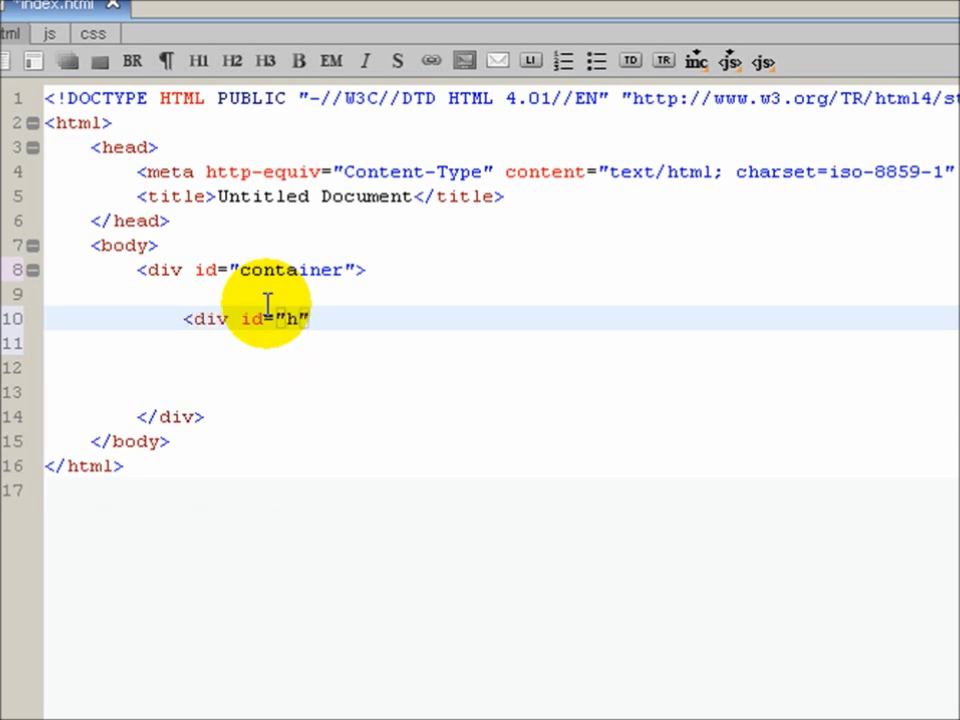
{"action": "type", "text": "></div>"}
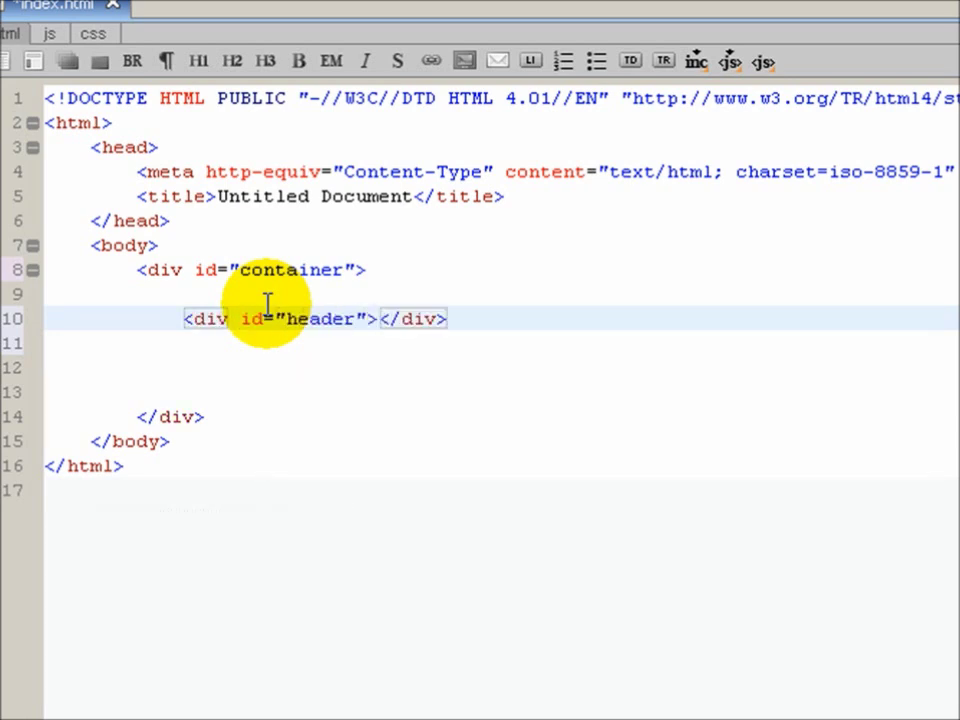
Step: Spread the header div over several lines and add an h1 heading reading "Your Logo" inside it
{"action": "key", "text": "Return"}
{"action": "key", "text": "Return"}
{"action": "key", "text": "Return"}
{"action": "key", "text": "Up"}
{"action": "key", "text": "Up"}
{"action": "type", "text": "<h1>"}
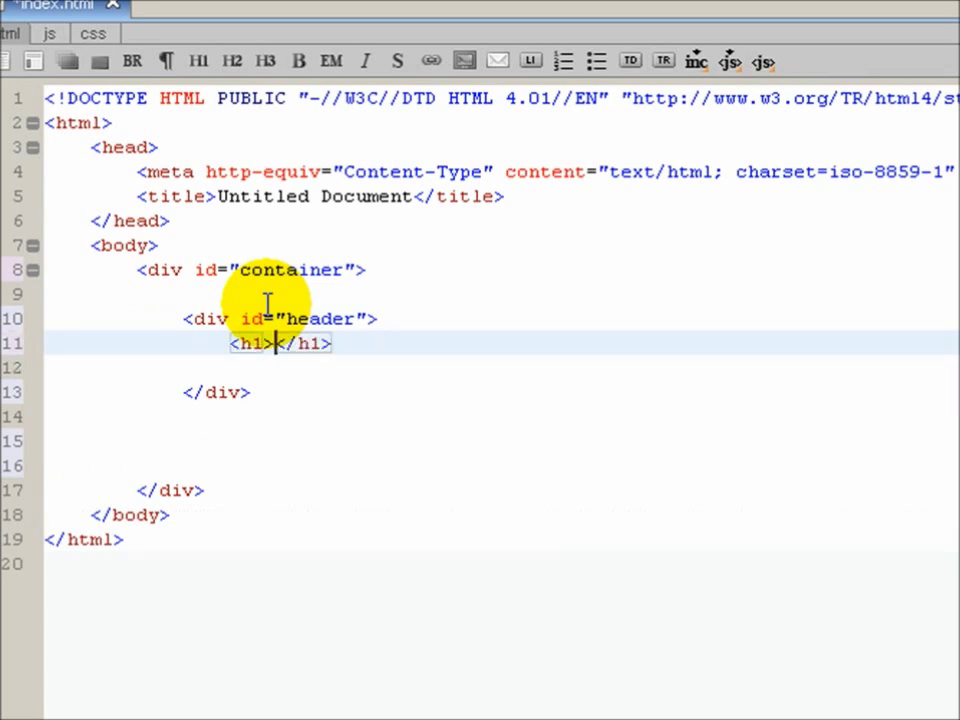
{"action": "type", "text": "Your LOog"}
{"action": "key", "text": "BackSpace"}
{"action": "key", "text": "BackSpace"}
{"action": "key", "text": "BackSpace"}
{"action": "type", "text": "ogo"}
{"action": "key", "text": "End"}
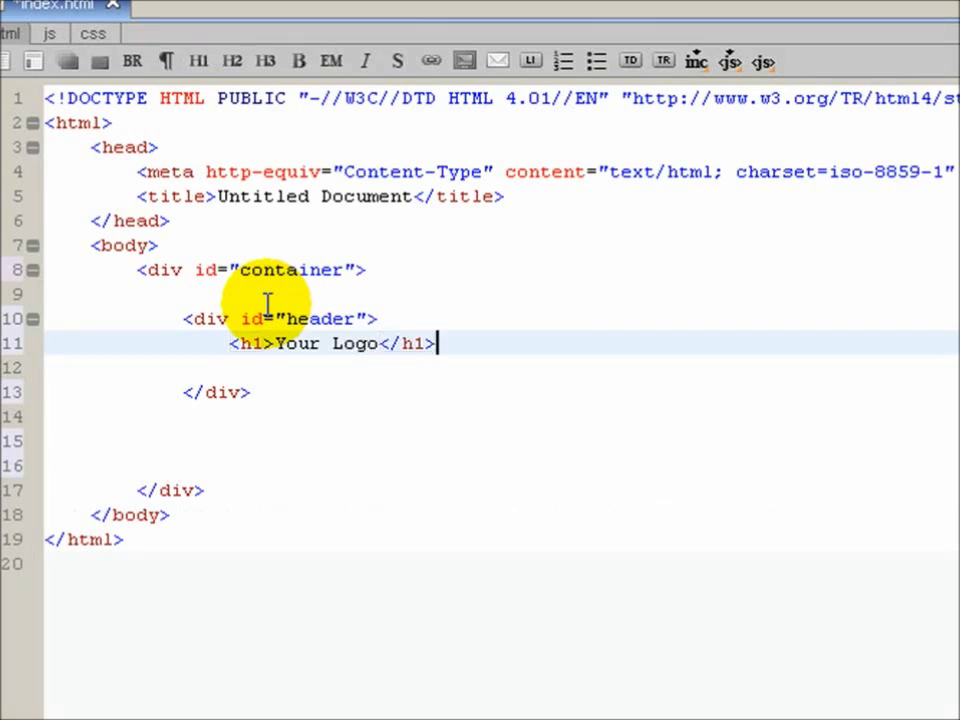
{"action": "key", "text": "Return"}
Step: Switch to the finished page in Firefox and copy the tagline "Using a single layout to create several different looks"
{"action": "key", "text": "alt+space"}
{"action": "key", "text": "alt+Tab"}
{"action": "key", "text": "alt+Tab"}
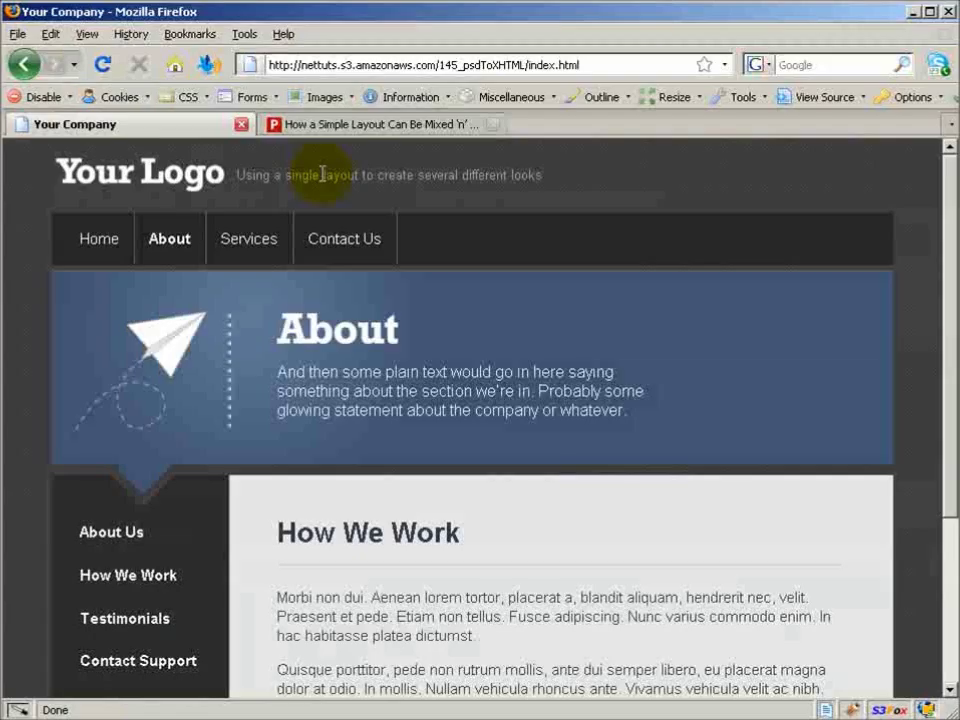
{"action": "left_click_drag", "start_coordinate": [239, 173], "coordinate": [590, 181]}
{"action": "left_click", "coordinate": [595, 181]}
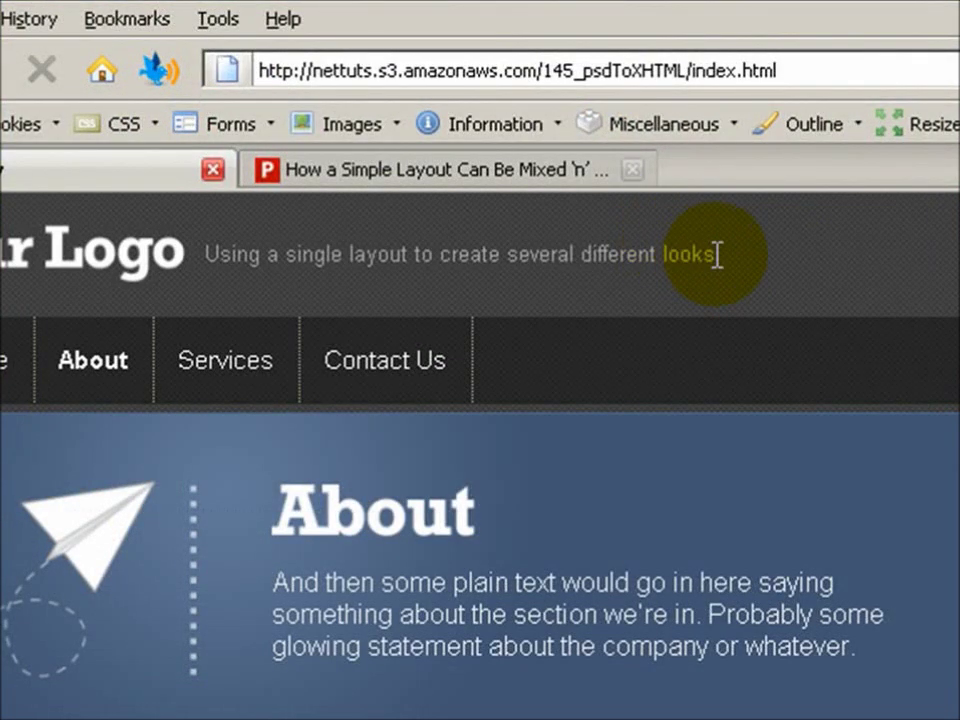
{"action": "left_click_drag", "start_coordinate": [206, 254], "coordinate": [716, 247]}
{"action": "key", "text": "ctrl+c"}
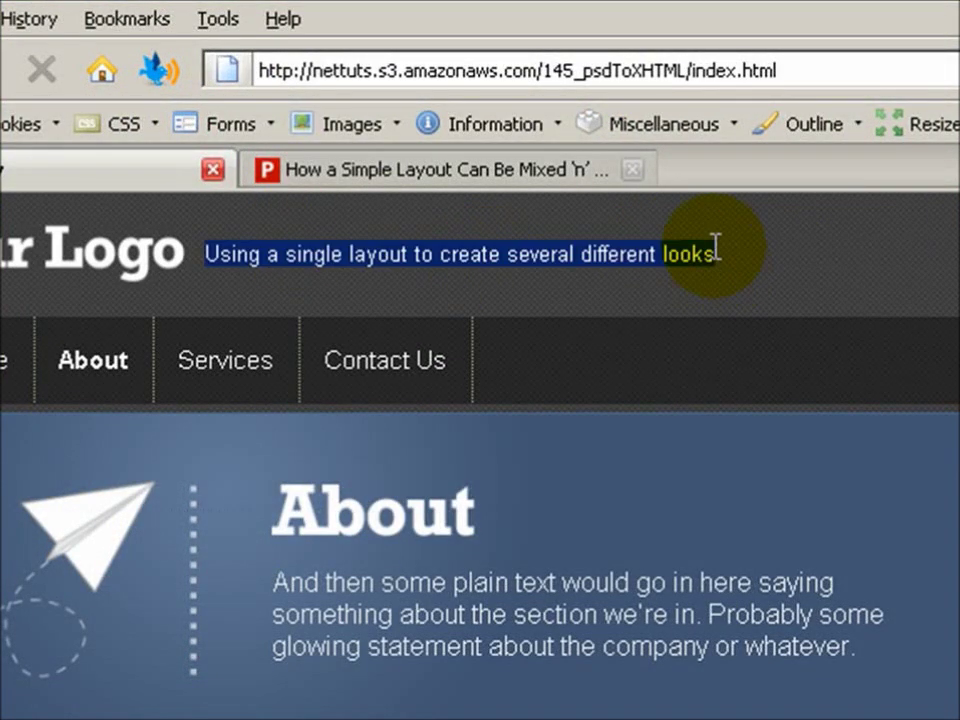
Step: Switch back to Aptana Studio and add a small element holding the copied tagline below the h1, followed by a new line
{"action": "scroll", "coordinate": [480, 500], "scroll_direction": "down", "scroll_amount": 5}
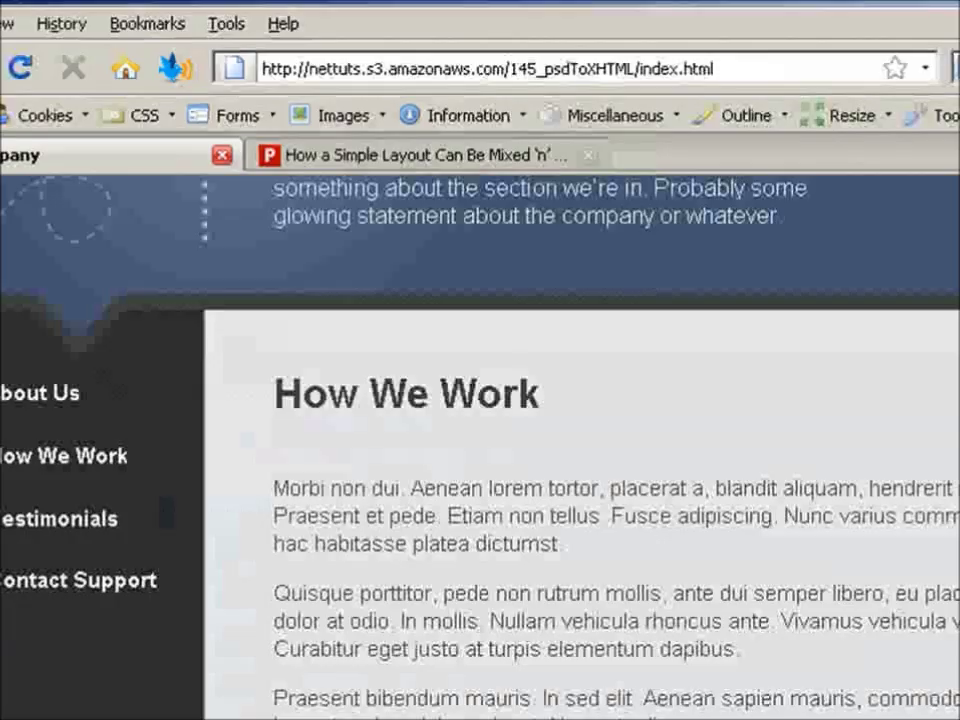
{"action": "key", "text": "alt+Tab"}
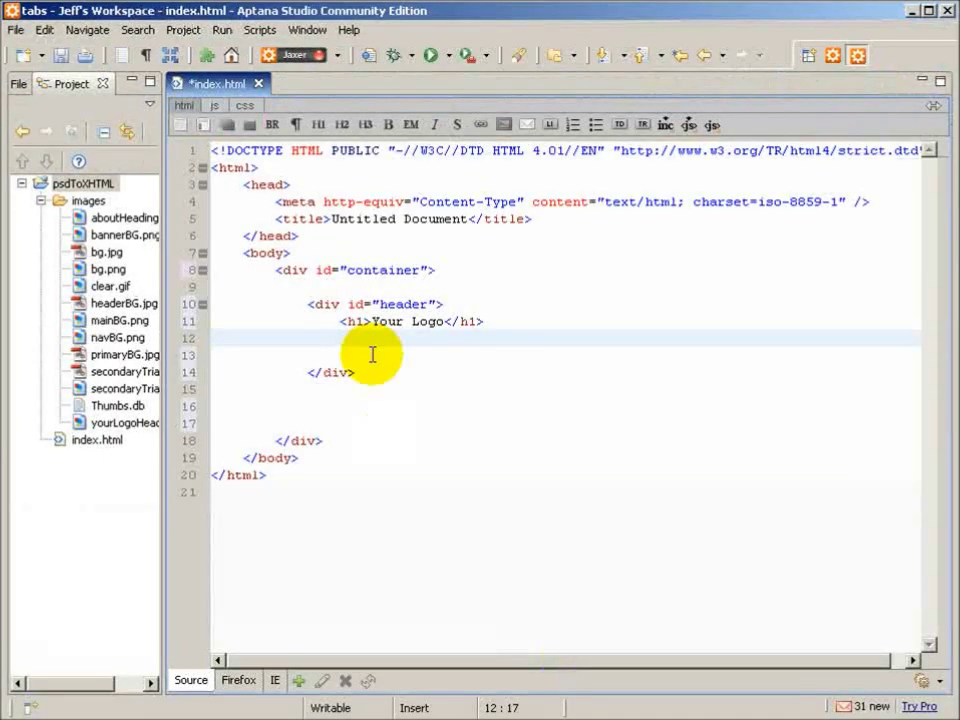
{"action": "type", "text": "<small"}
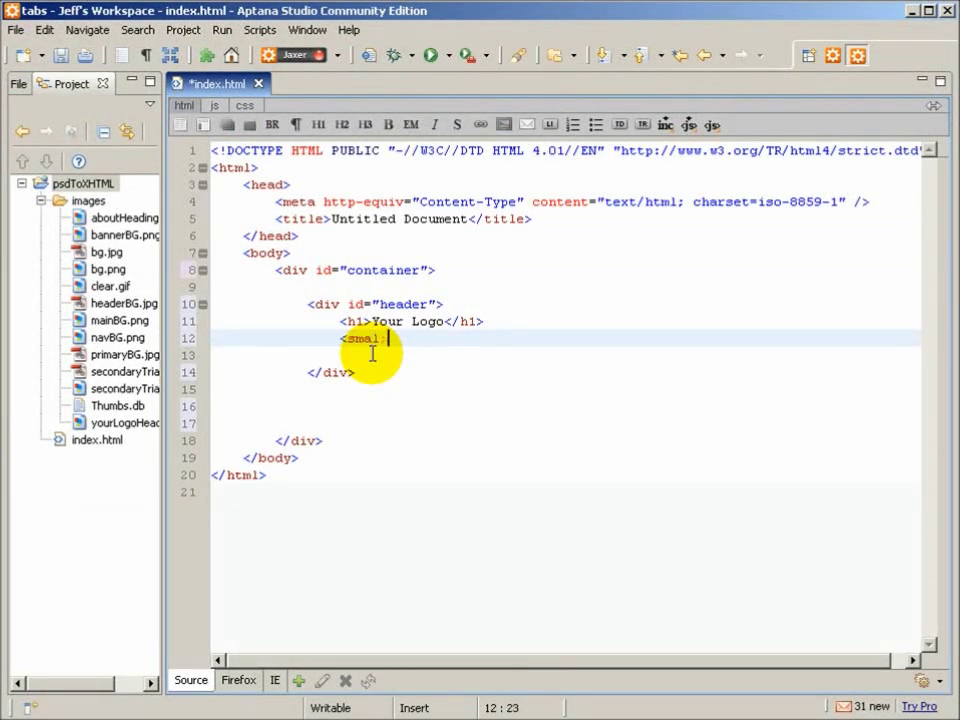
{"action": "type", "text": "></small>"}
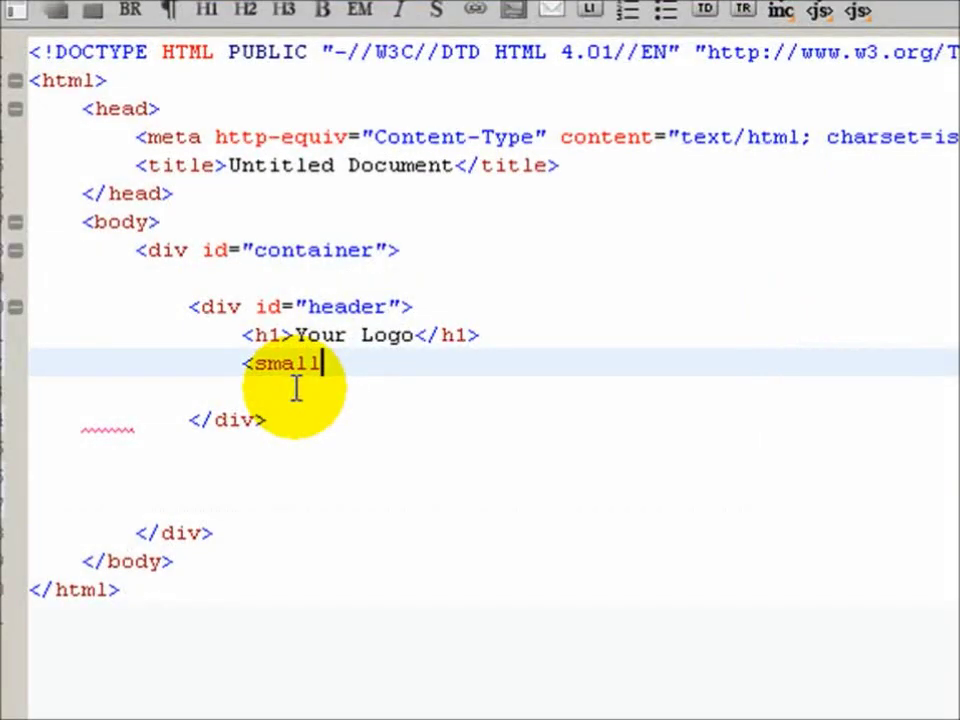
{"action": "key", "text": "ctrl+v"}
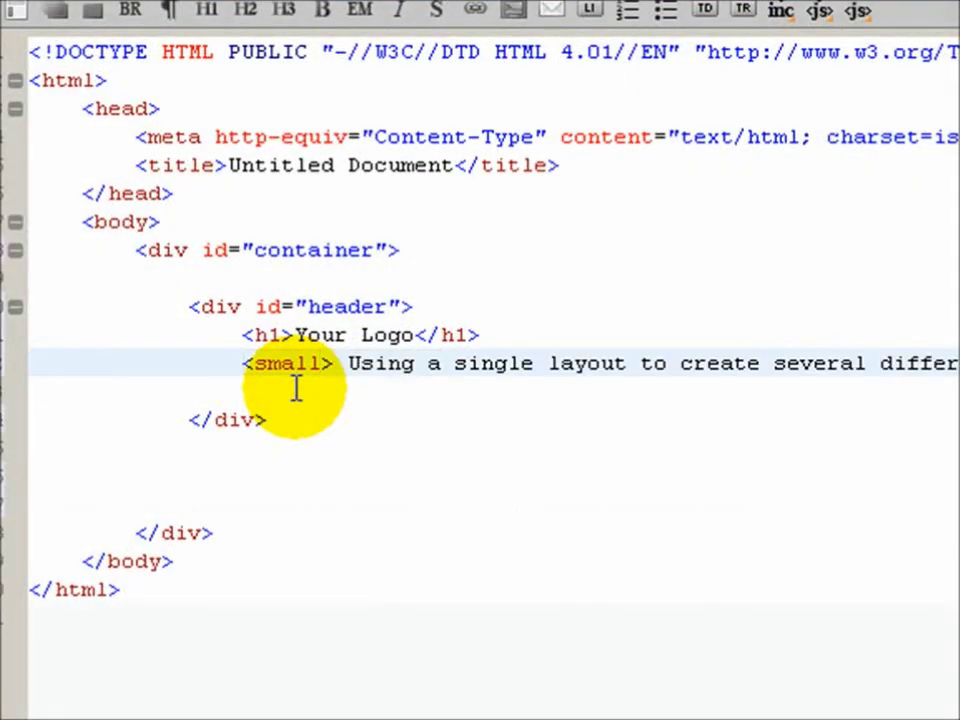
{"action": "key", "text": "Return"}
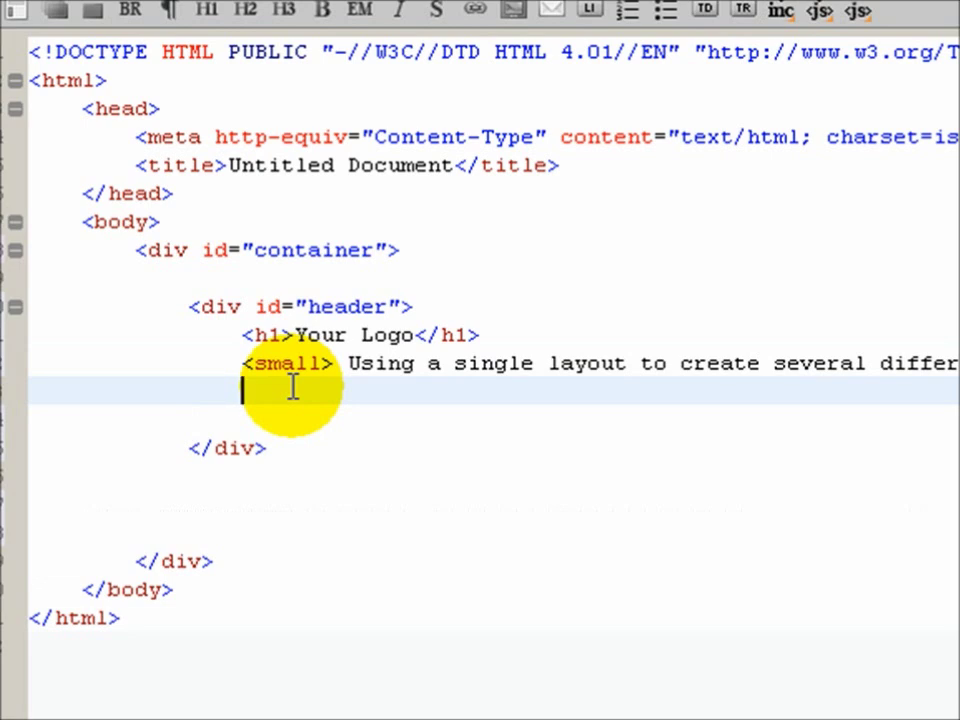
Step: Add the HTML comment "ender header" directly after the closing tag of the header div
{"action": "key", "text": "Down"}
{"action": "key", "text": "End"}
{"action": "type", "text": "<!--end"}
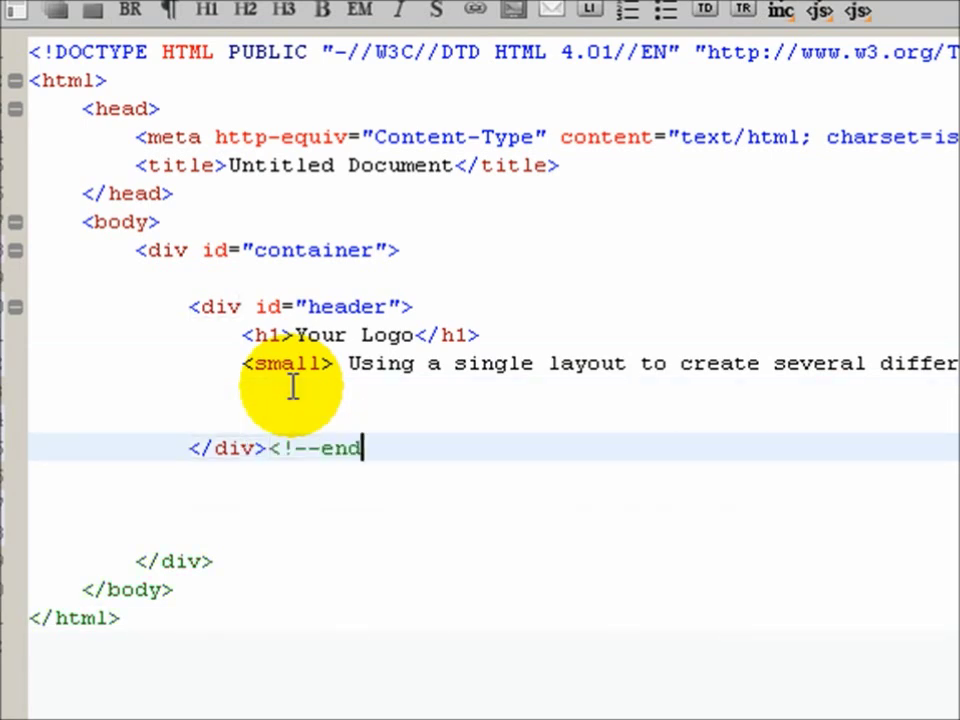
{"action": "type", "text": "er header-->"}
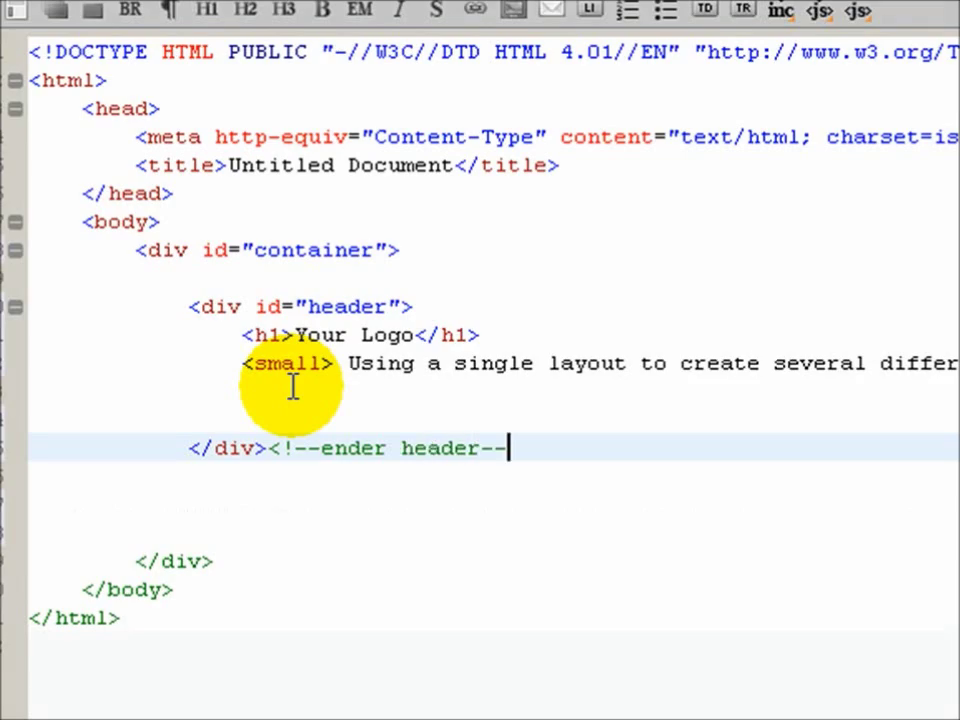